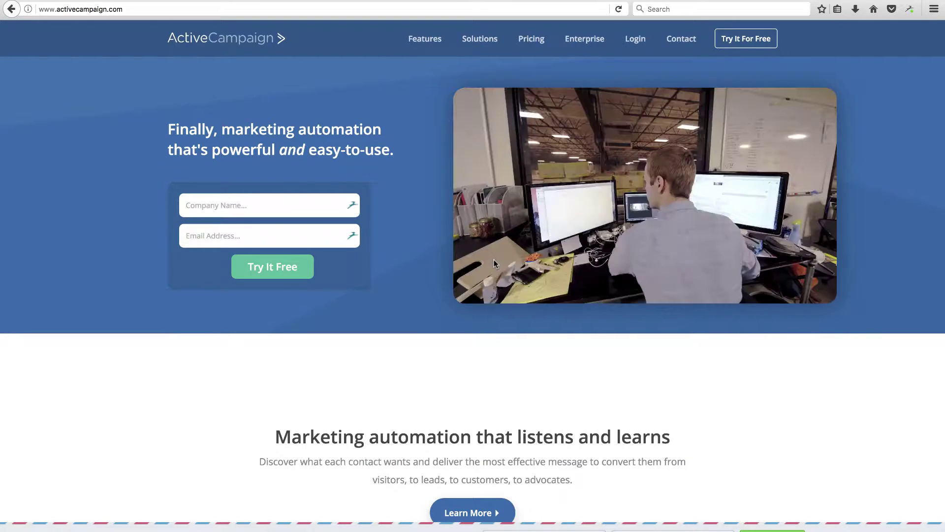
- Browse the ActiveCampaign homepage and its top navigation menus
{"action": "scroll", "coordinate": [457, 350], "scroll_direction": "down", "scroll_amount": 2}
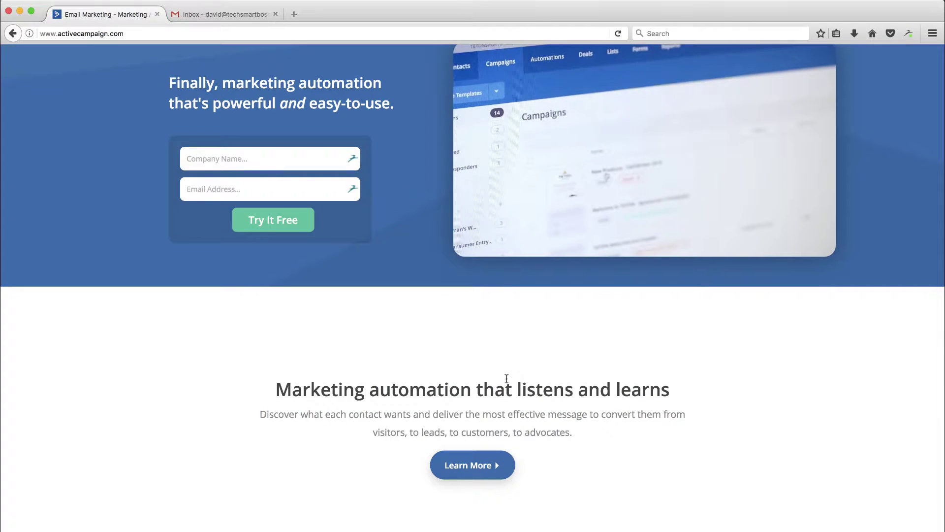
{"action": "scroll", "coordinate": [507, 379], "scroll_direction": "up", "scroll_amount": 3}
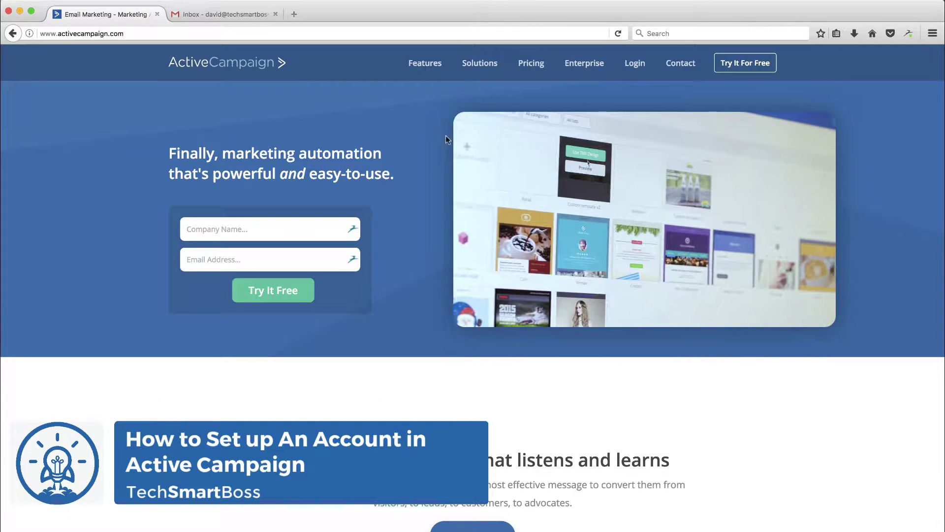
{"action": "mouse_move", "coordinate": [433, 68]}
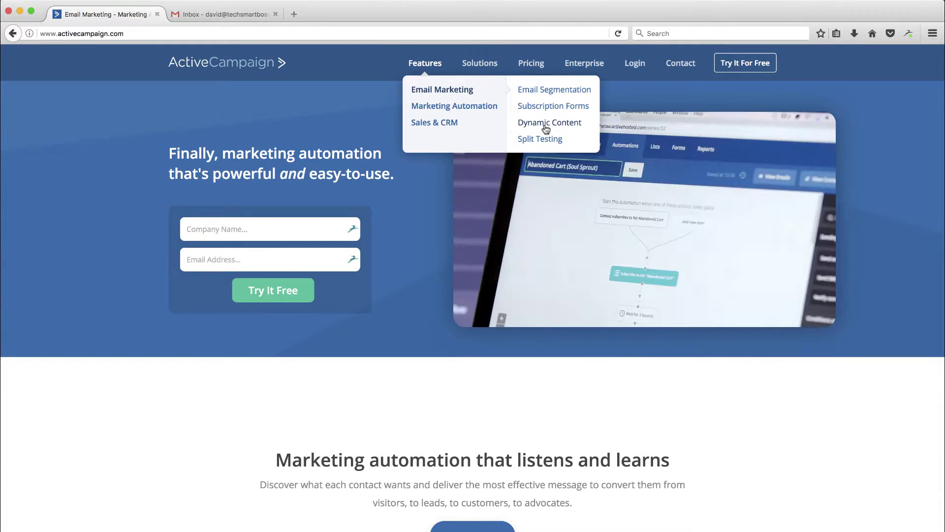
{"action": "mouse_move", "coordinate": [436, 104]}
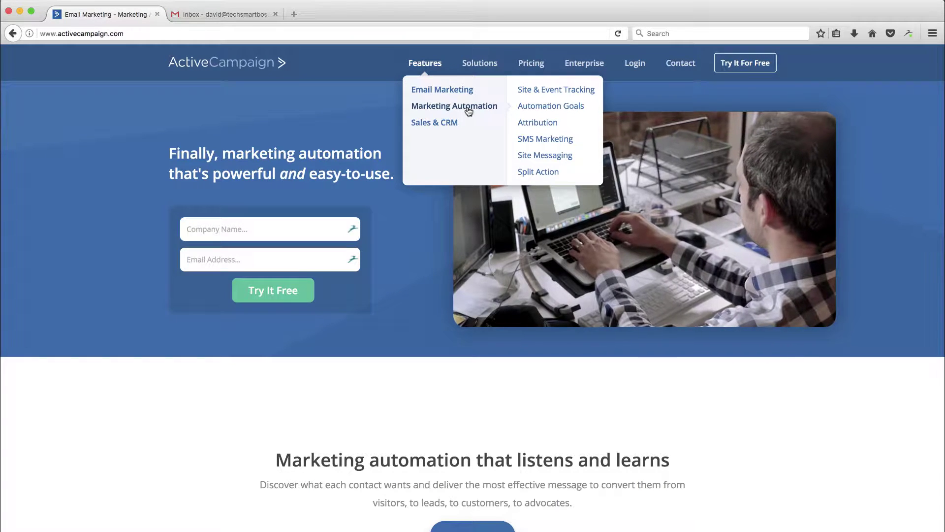
{"action": "scroll", "coordinate": [433, 374], "scroll_direction": "down", "scroll_amount": 3}
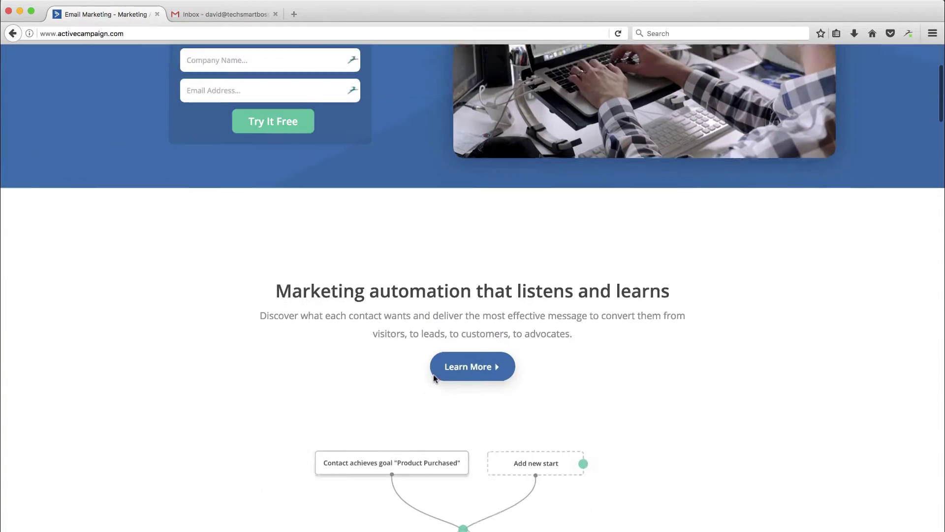
{"action": "scroll", "coordinate": [434, 374], "scroll_direction": "down", "scroll_amount": 5}
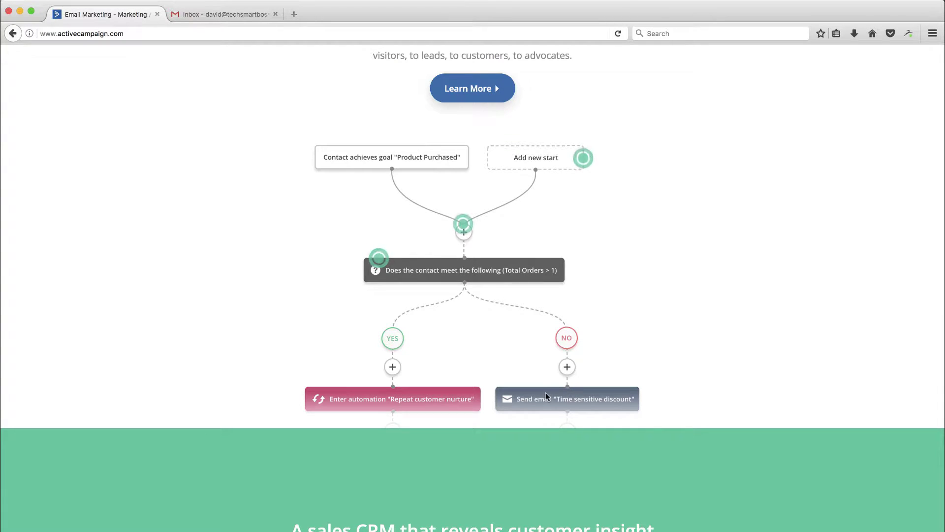
{"action": "scroll", "coordinate": [468, 305], "scroll_direction": "up", "scroll_amount": 5}
{"action": "scroll", "coordinate": [468, 303], "scroll_direction": "up", "scroll_amount": 4}
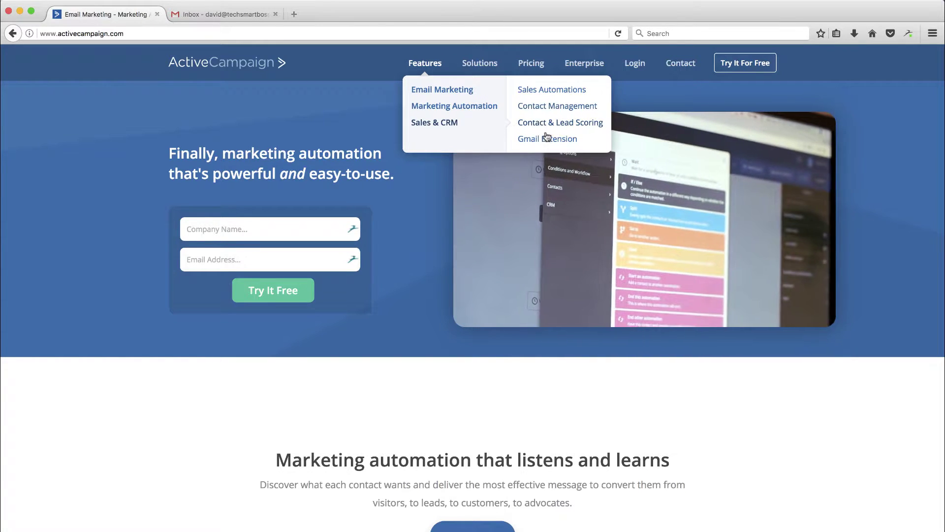
- Bring up the pricing page listing the Lite, Plus, Professional and Enterprise plans
{"action": "mouse_move", "coordinate": [481, 89]}
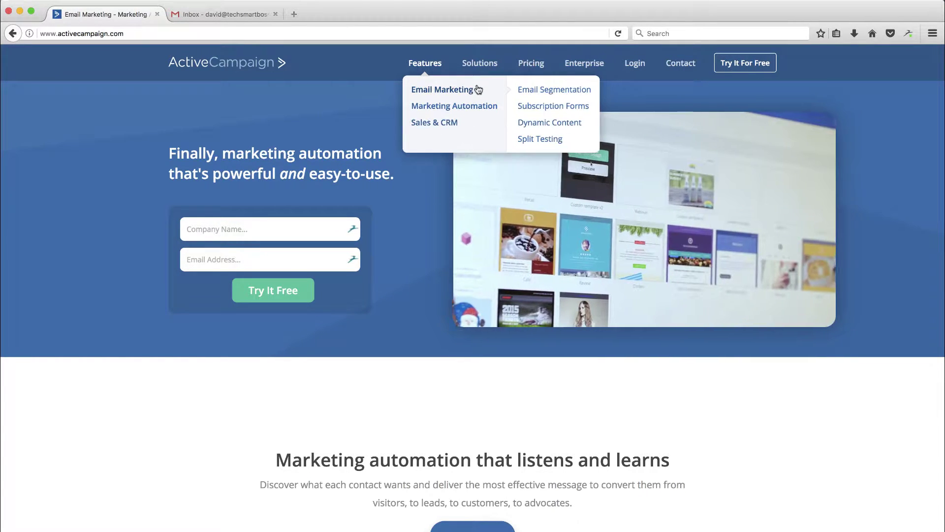
{"action": "left_click", "coordinate": [532, 64]}
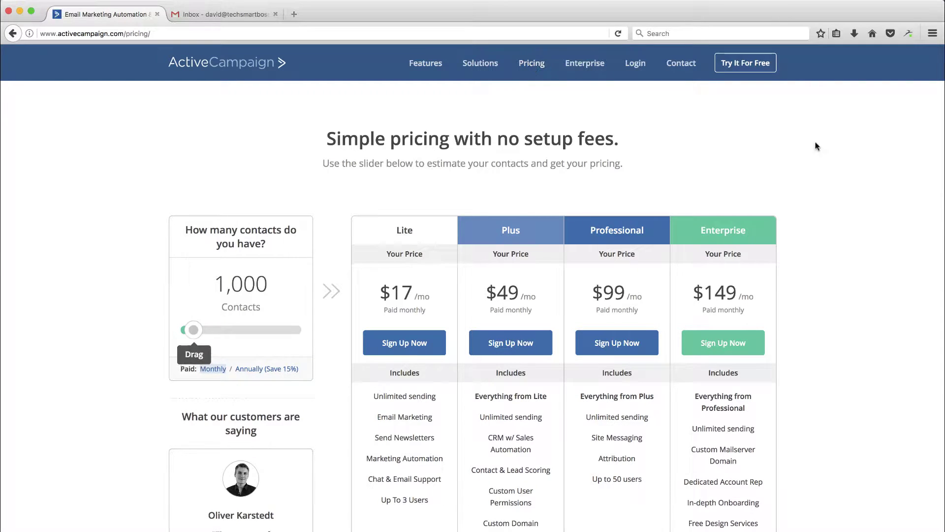
{"action": "scroll", "coordinate": [816, 203], "scroll_direction": "down", "scroll_amount": 2}
{"action": "scroll", "coordinate": [814, 203], "scroll_direction": "down", "scroll_amount": 3}
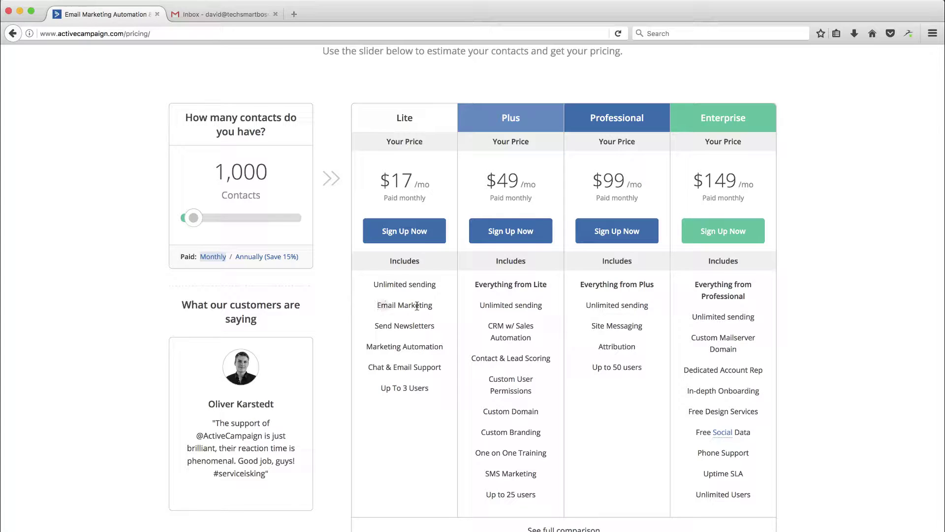
- Highlight Email Marketing, Marketing Automation, CRM w/ Sales Automation and Site Messaging in the plan columns
{"action": "left_click_drag", "start_coordinate": [382, 305], "coordinate": [447, 352]}
{"action": "left_click", "coordinate": [390, 346]}
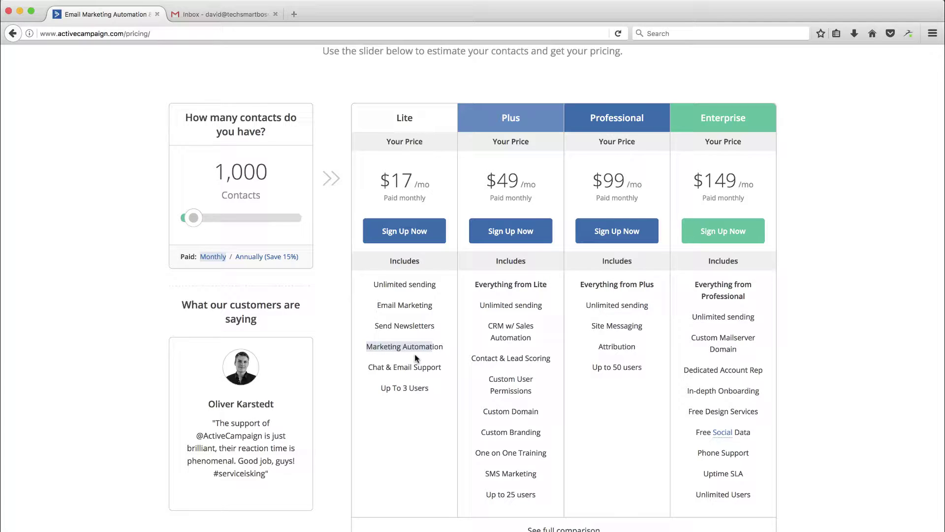
{"action": "left_click_drag", "start_coordinate": [490, 323], "coordinate": [534, 342]}
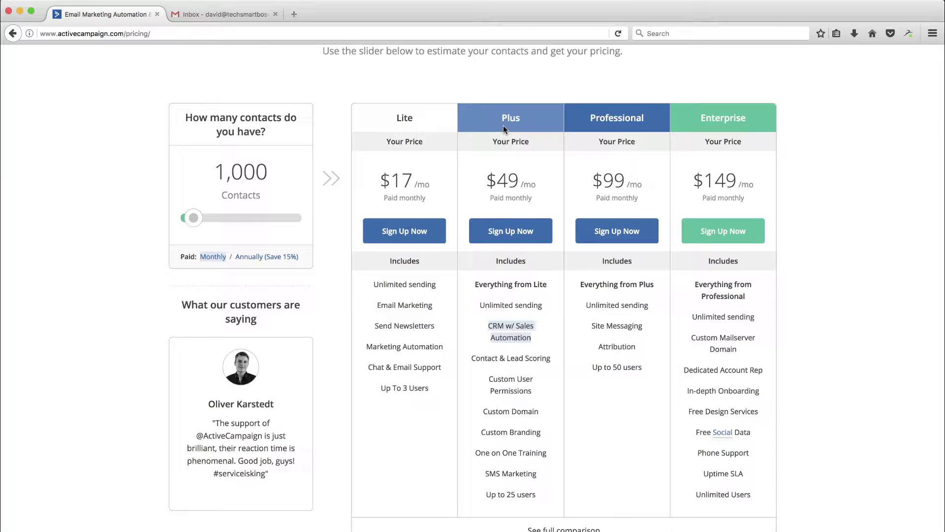
{"action": "left_click_drag", "start_coordinate": [593, 324], "coordinate": [647, 328]}
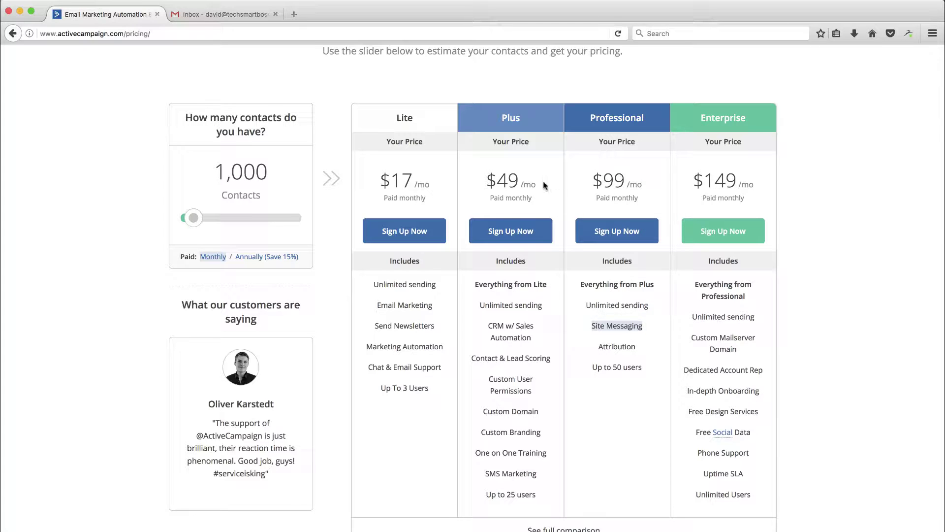
{"action": "left_click", "coordinate": [609, 326]}
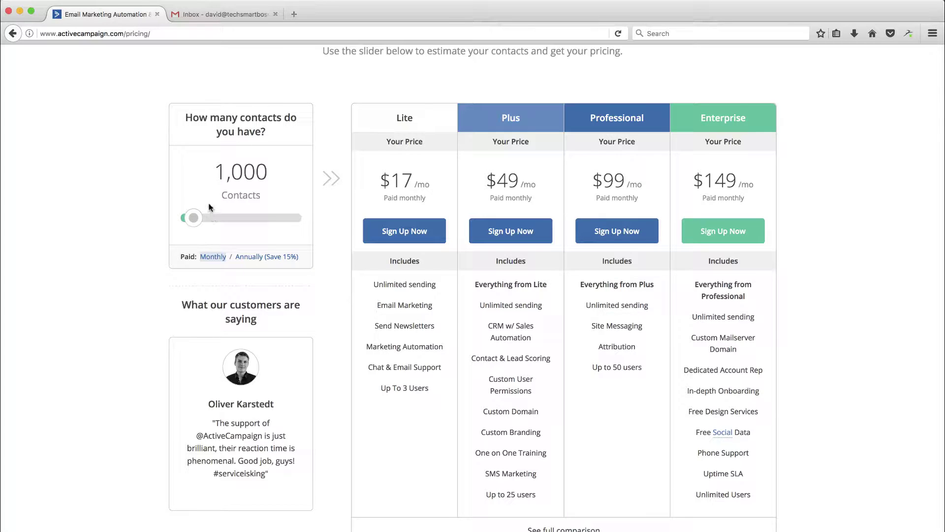
- Set the estimate to 10,000 contacts billed annually, Lite $59.50 up to Enterprise $297.50 monthly
{"action": "left_click_drag", "start_coordinate": [196, 223], "coordinate": [240, 225]}
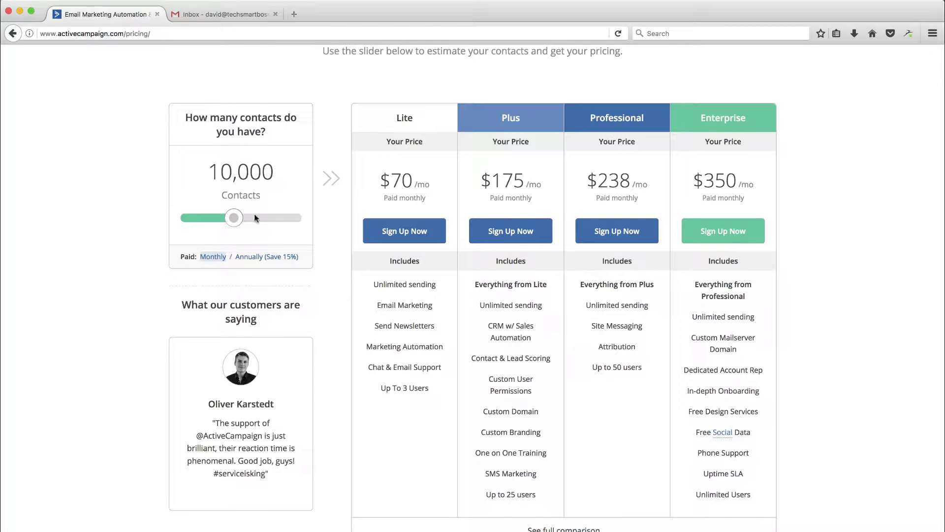
{"action": "left_click", "coordinate": [259, 256]}
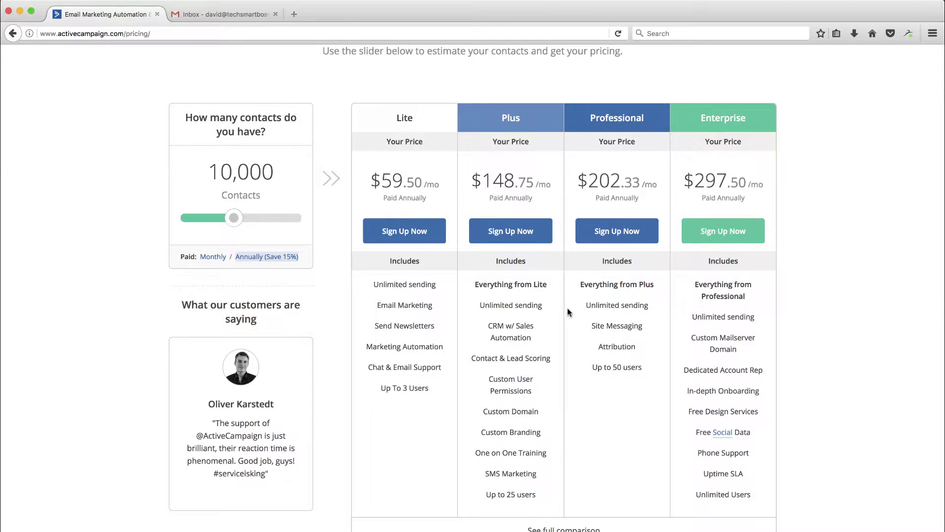
{"action": "scroll", "coordinate": [568, 310], "scroll_direction": "up", "scroll_amount": 5}
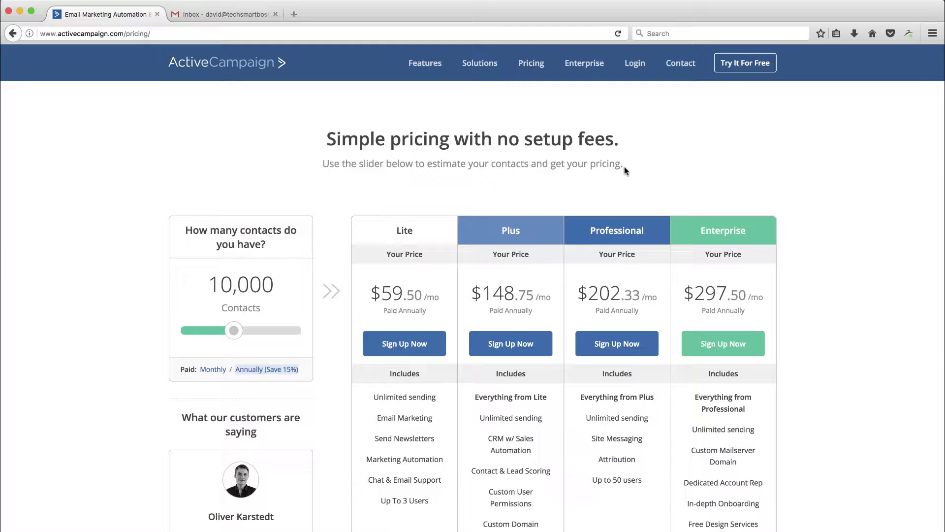
- Sign up for a free trial with company name Tech Smart Boss and the owner's work e-mail
{"action": "left_click", "coordinate": [744, 64]}
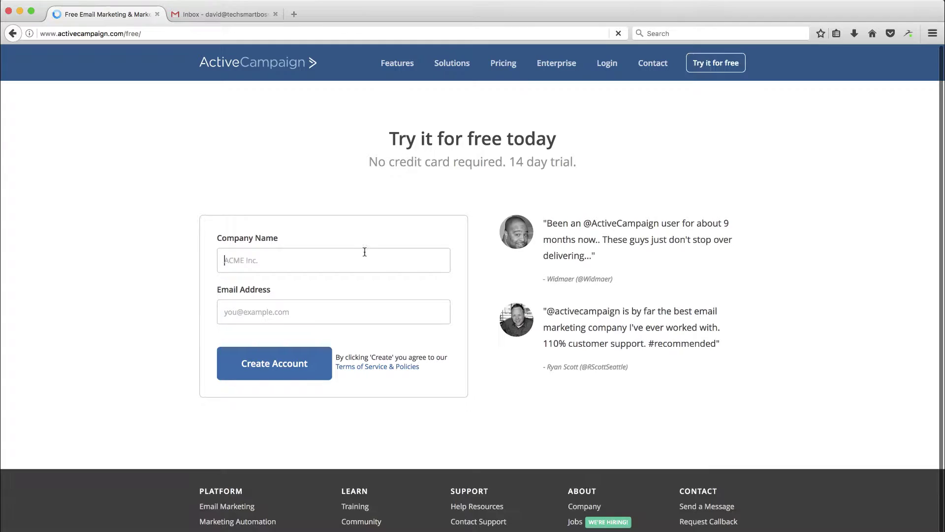
{"action": "type", "text": "Tech Smart Boss"}
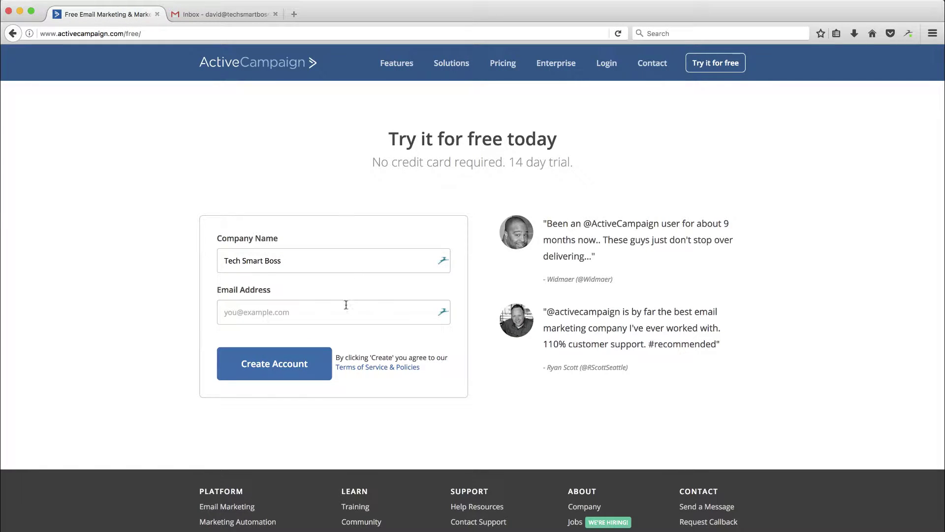
{"action": "left_click", "coordinate": [347, 305]}
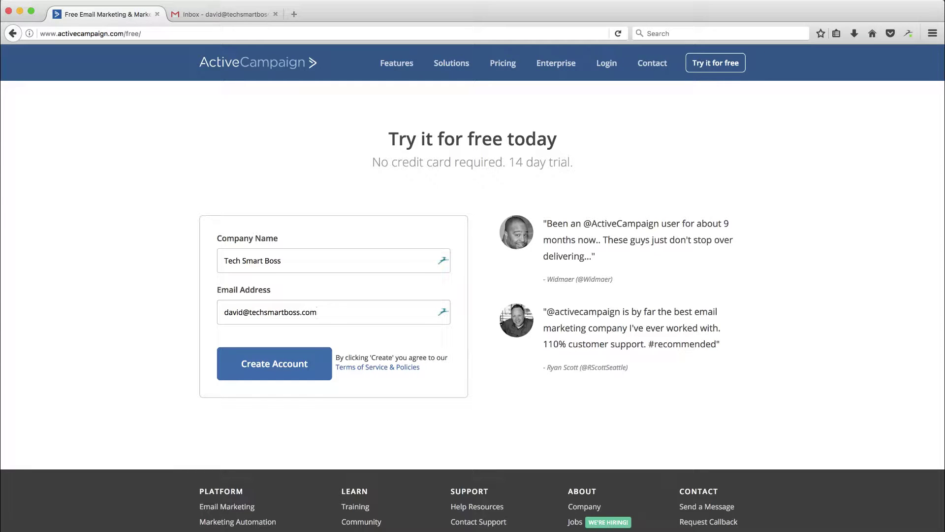
{"action": "left_click", "coordinate": [284, 364]}
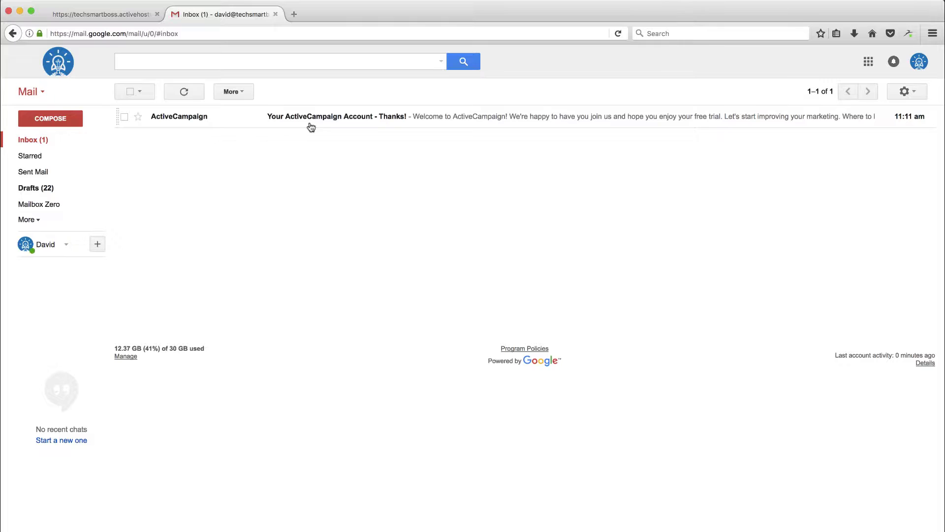
- Open the 'Your ActiveCampaign Account - Thanks!' welcome e-mail in Gmail
{"action": "left_click", "coordinate": [495, 118]}
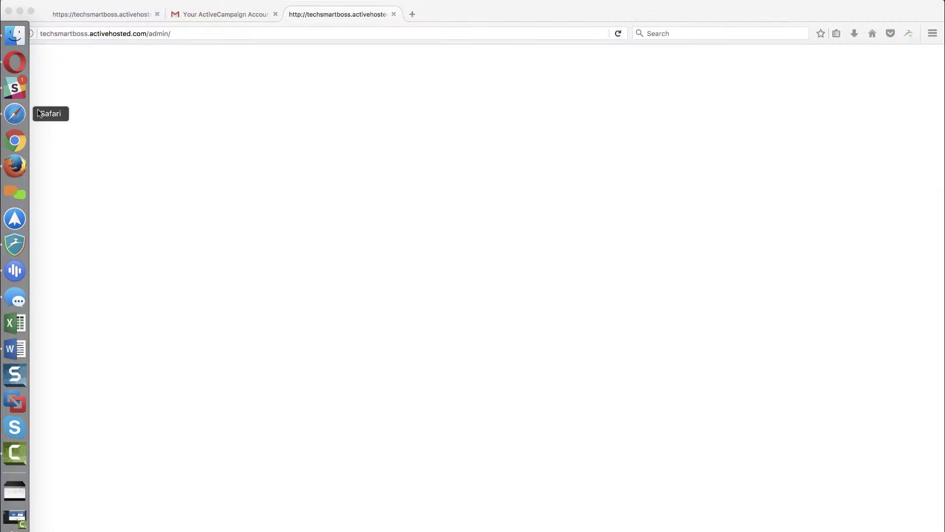
- Paste the account admin address into the browser, landing on the free-trial signup page
{"action": "type", "text": "http://techsmartboss.activehosted.com/admin/"}
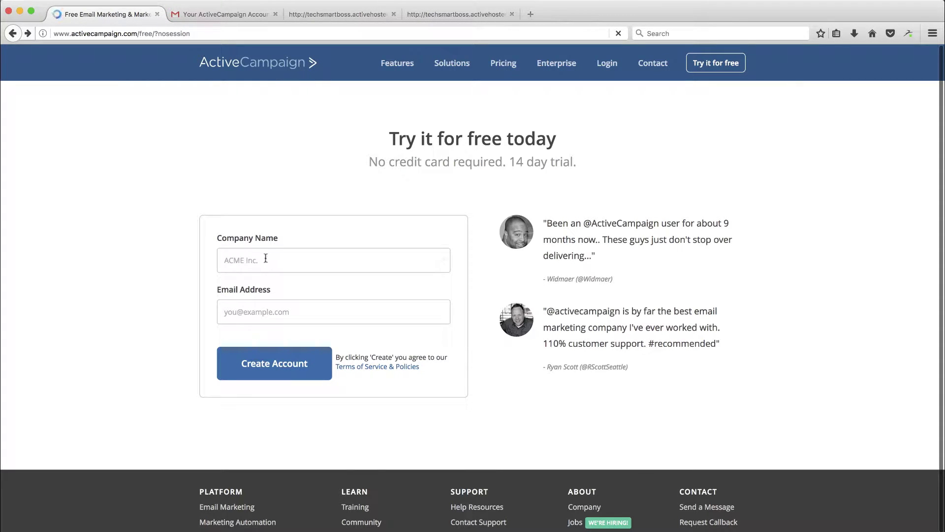
- Resubmit the signup form using the saved Tech Smart Boss company name and the owner's work e-mail
{"action": "left_click", "coordinate": [265, 258]}
{"action": "left_click", "coordinate": [256, 278]}
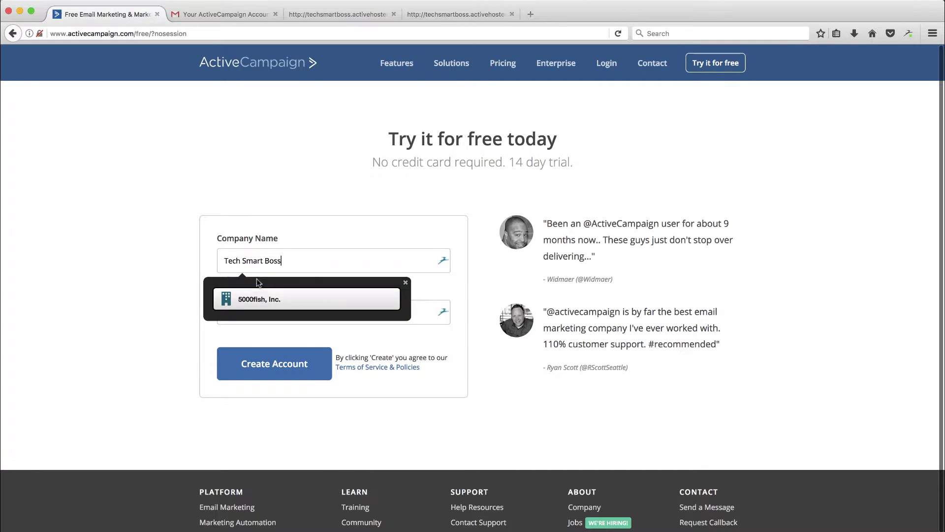
{"action": "left_click", "coordinate": [406, 282]}
{"action": "left_click", "coordinate": [393, 316]}
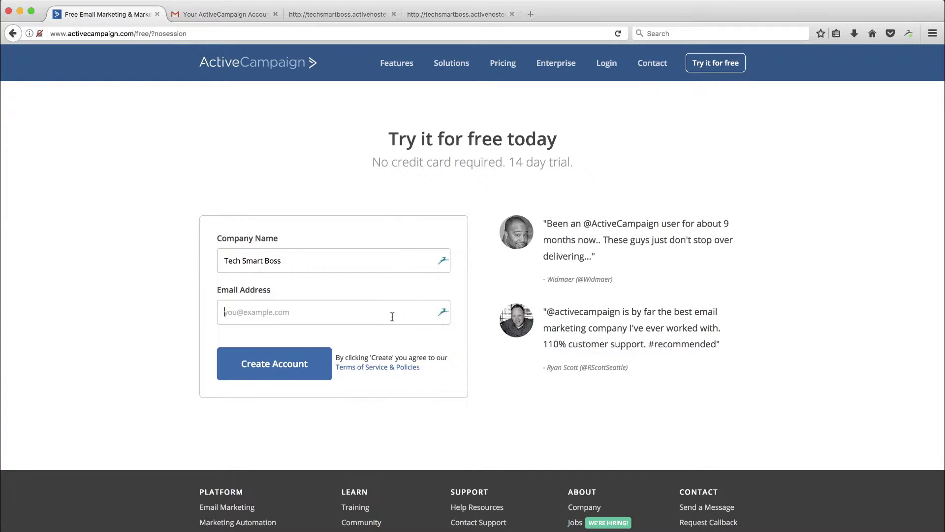
{"action": "key", "text": "Return"}
{"action": "type", "text": "david"}
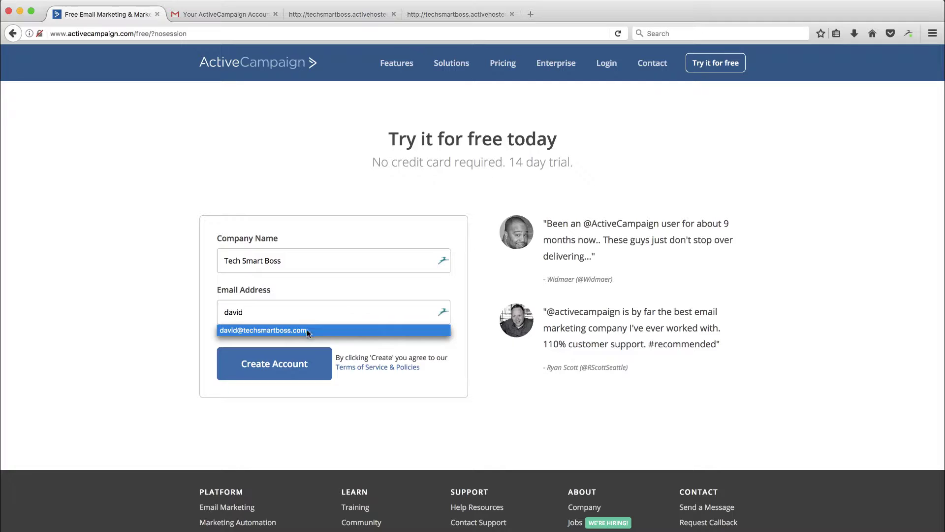
{"action": "left_click", "coordinate": [306, 329]}
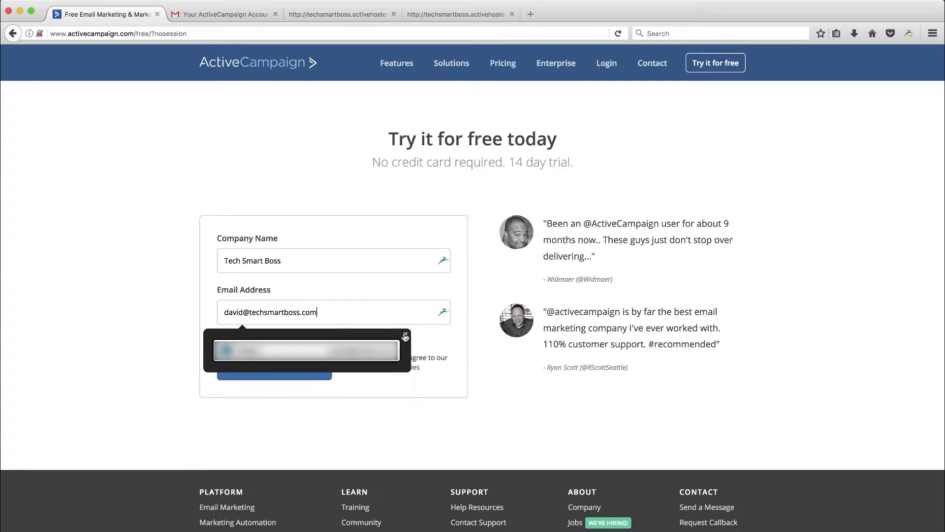
{"action": "left_click", "coordinate": [406, 333]}
{"action": "left_click", "coordinate": [285, 362]}
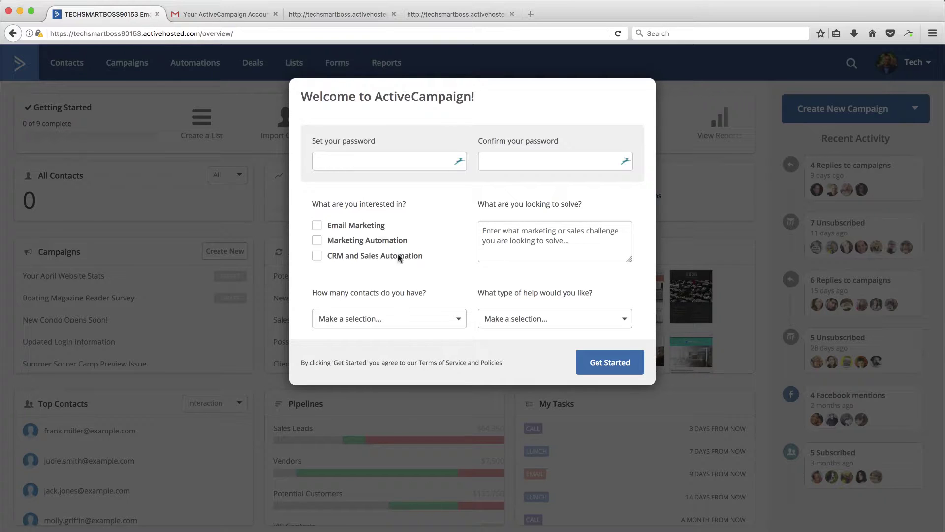
- Enter and confirm the new account password
{"action": "left_click", "coordinate": [386, 165]}
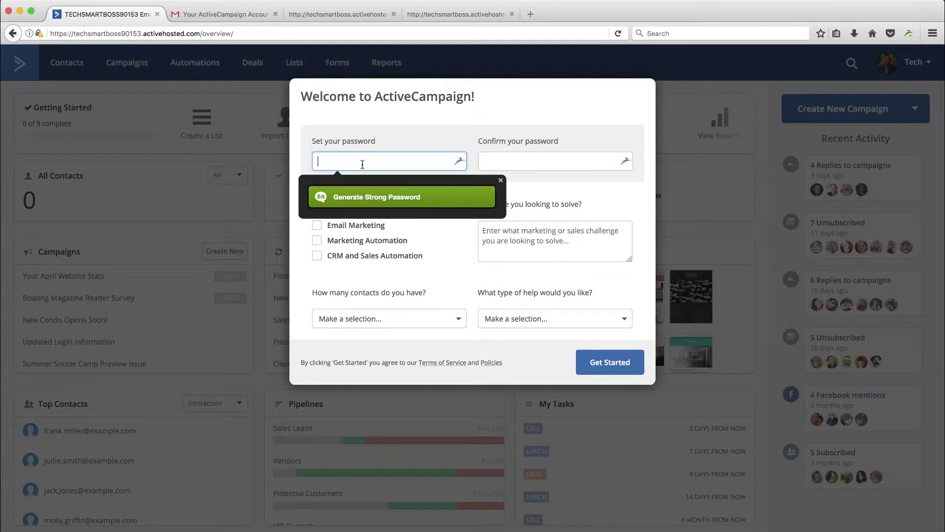
{"action": "type", "text": "•"}
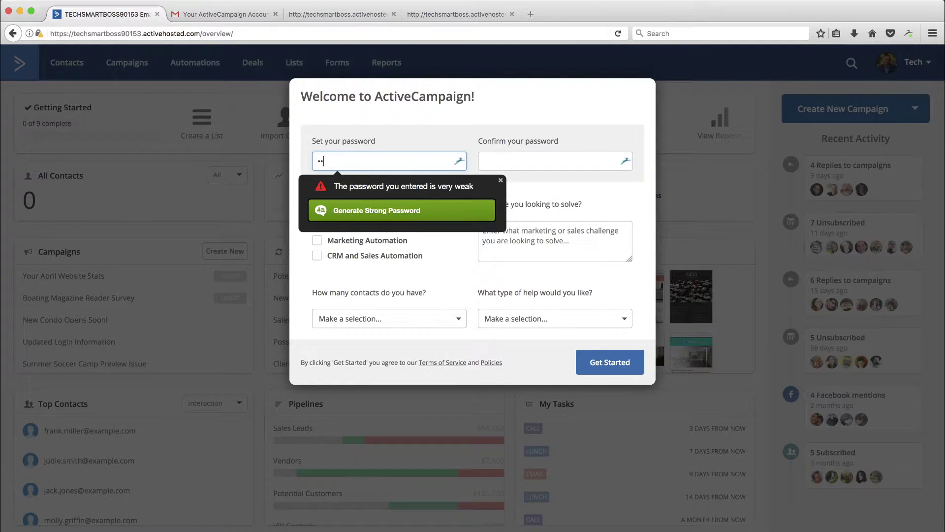
{"action": "type", "text": "••••••••"}
{"action": "key", "text": "Tab"}
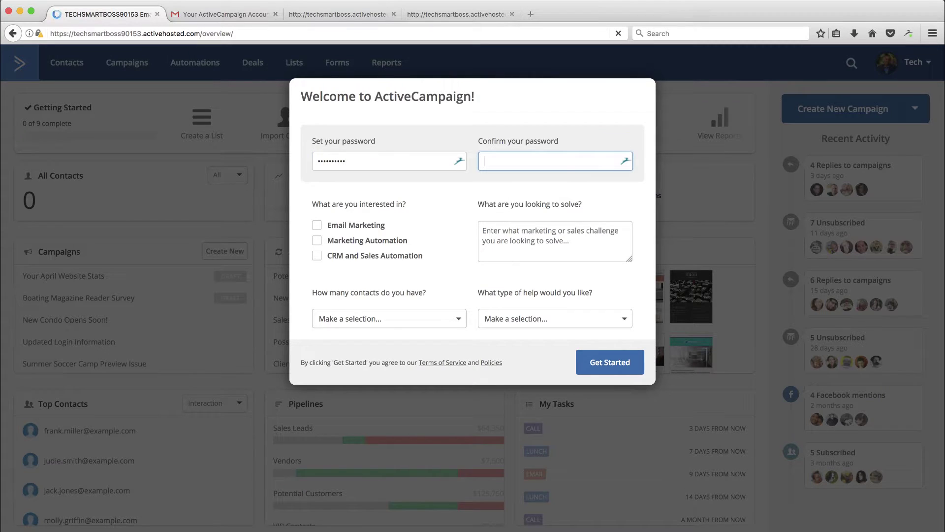
{"action": "type", "text": "••••••••••"}
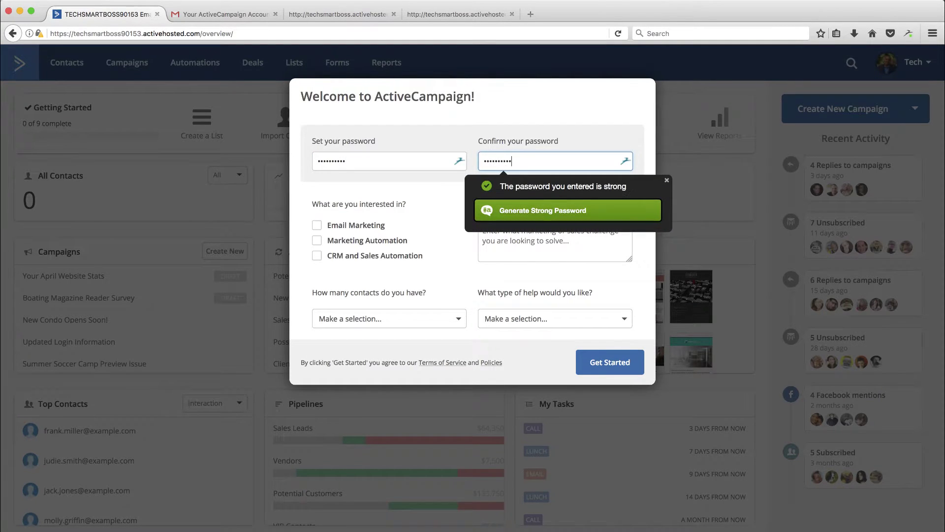
{"action": "key", "text": "Tab"}
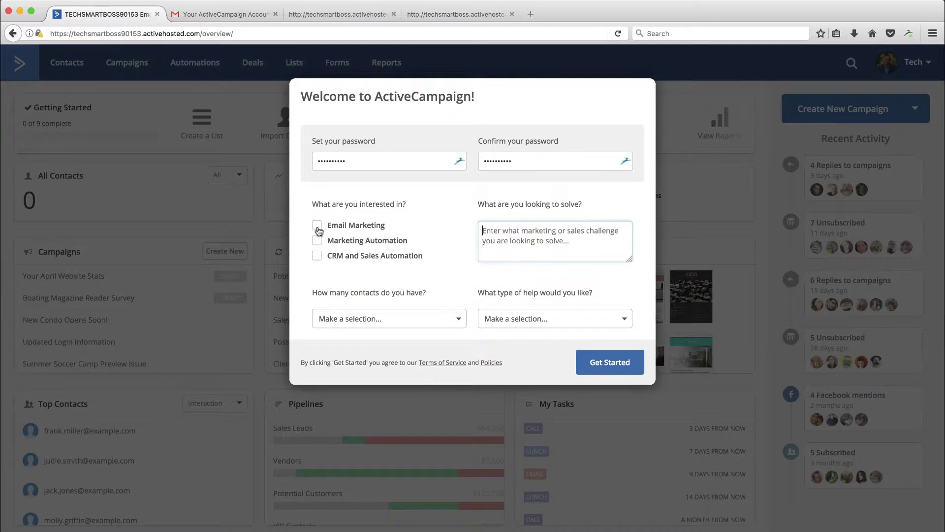
- Tick all three interests, choose '< 2,500' contacts and self-serve help, and submit the form
{"action": "left_click", "coordinate": [317, 227]}
{"action": "left_click", "coordinate": [317, 241]}
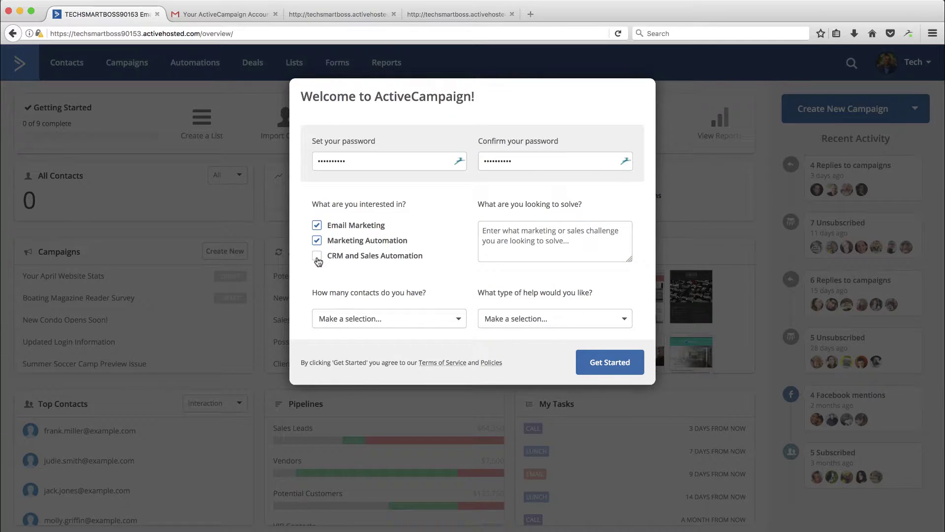
{"action": "left_click", "coordinate": [318, 257]}
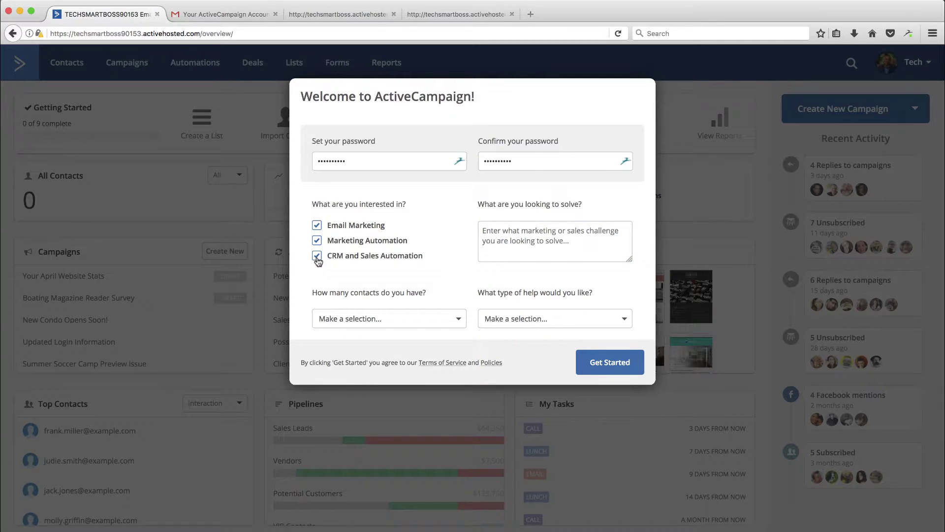
{"action": "left_click", "coordinate": [459, 321]}
{"action": "left_click", "coordinate": [338, 339]}
{"action": "left_click", "coordinate": [523, 321]}
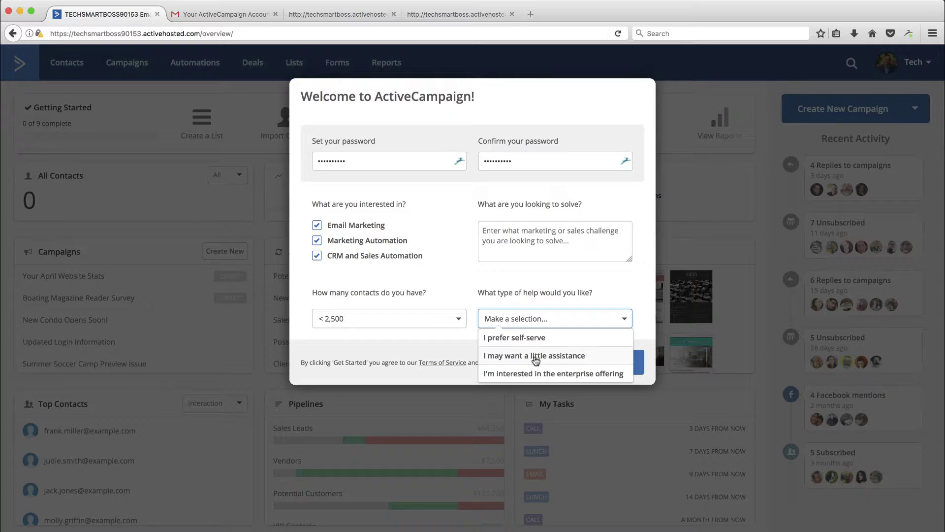
{"action": "left_click", "coordinate": [517, 338]}
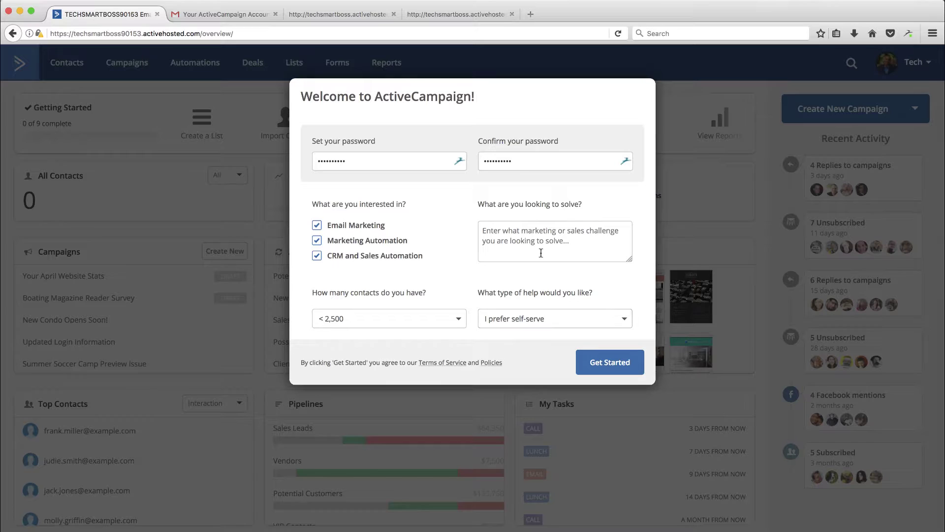
{"action": "left_click", "coordinate": [607, 364]}
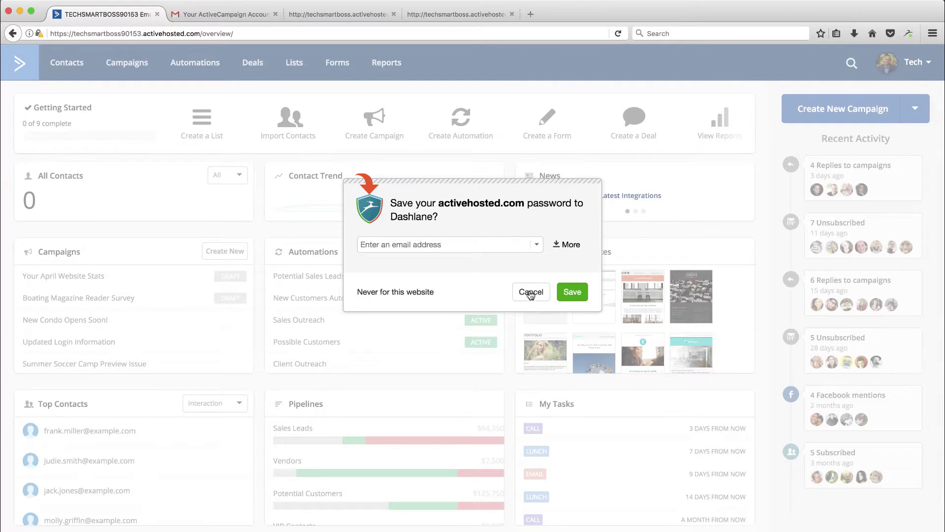
- Cancel the Dashlane save-password prompt to reveal the dashboard
{"action": "left_click", "coordinate": [529, 293]}
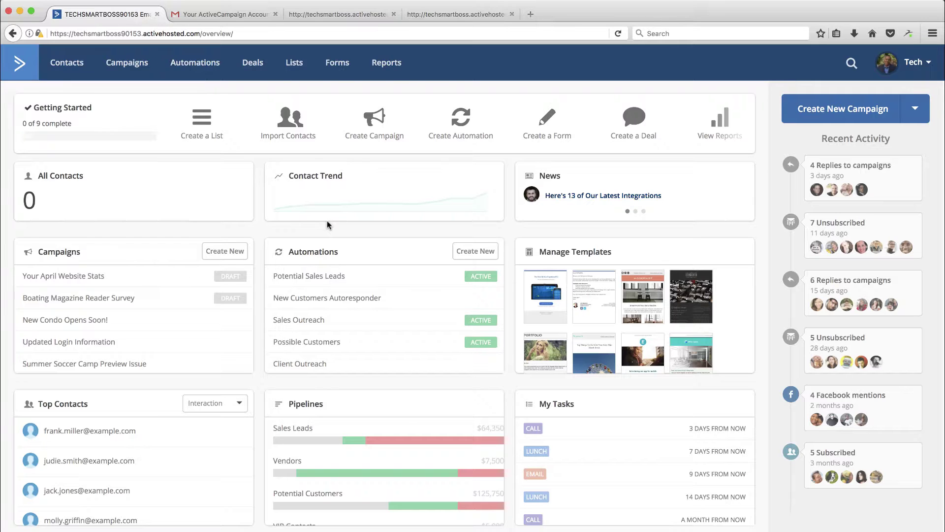
- Go to Contacts > Import and scroll through the available service integrations
{"action": "left_click", "coordinate": [67, 64]}
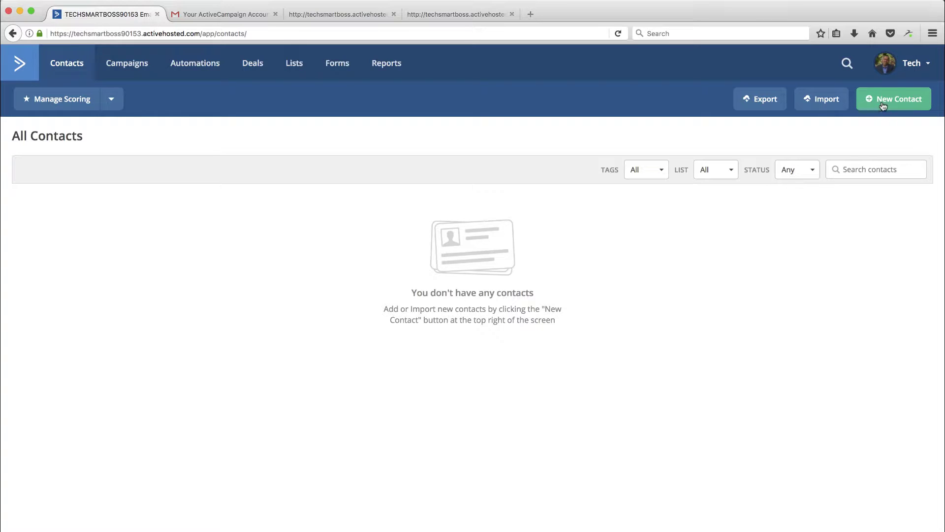
{"action": "left_click", "coordinate": [827, 100]}
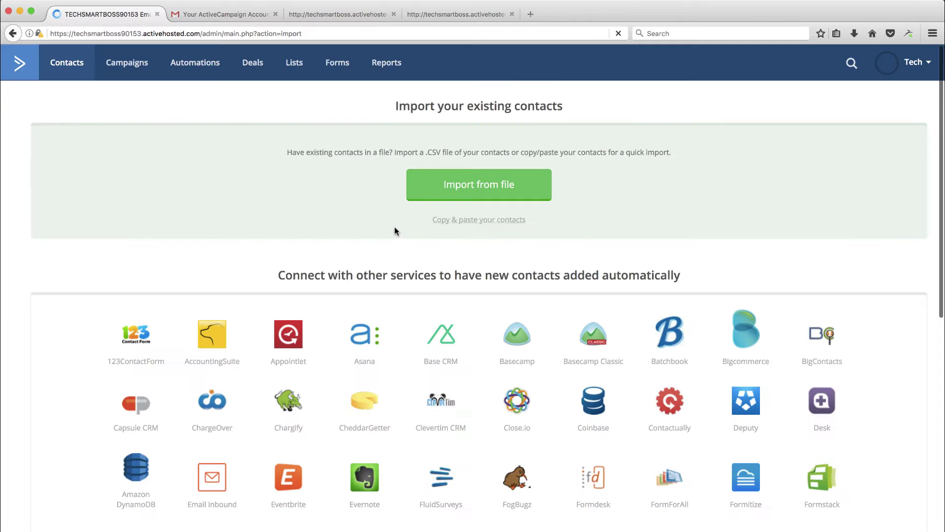
{"action": "scroll", "coordinate": [457, 314], "scroll_direction": "down", "scroll_amount": 3}
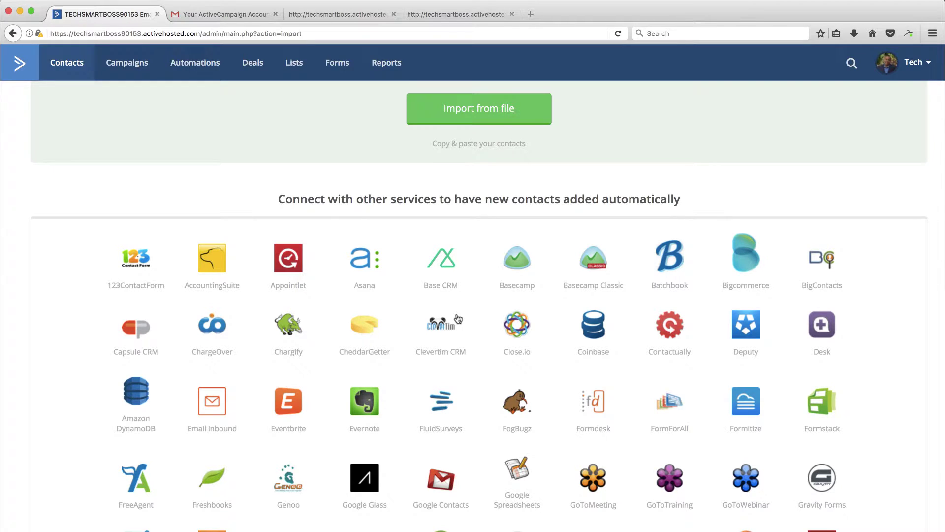
{"action": "scroll", "coordinate": [458, 318], "scroll_direction": "down", "scroll_amount": 5}
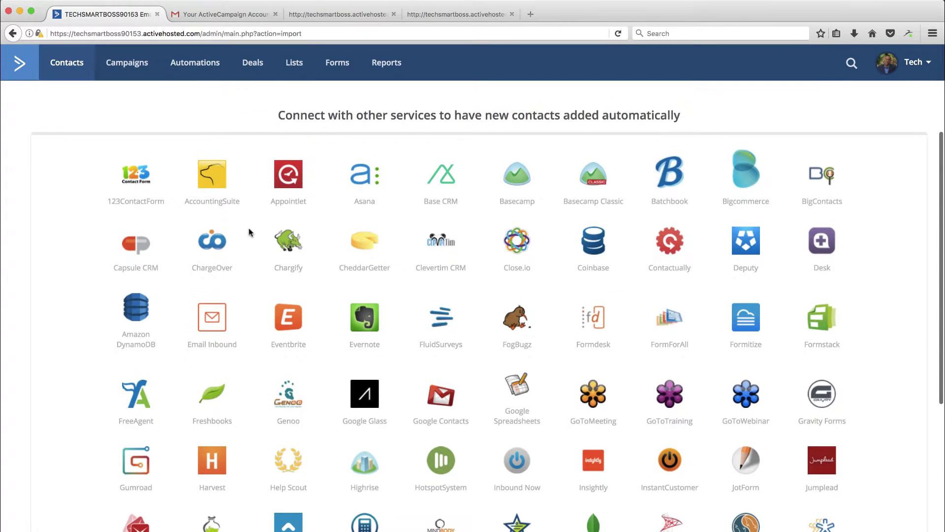
{"action": "scroll", "coordinate": [427, 384], "scroll_direction": "down", "scroll_amount": 10}
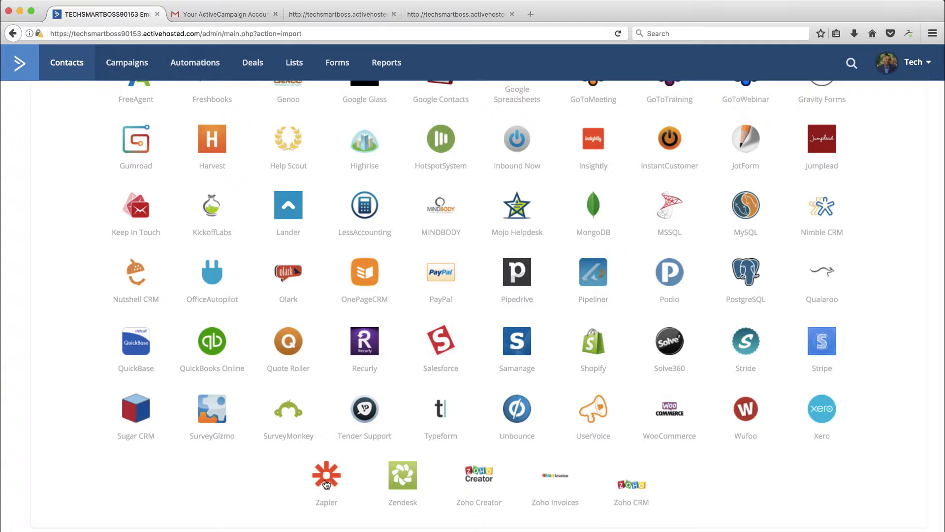
{"action": "scroll", "coordinate": [326, 467], "scroll_direction": "up", "scroll_amount": 5}
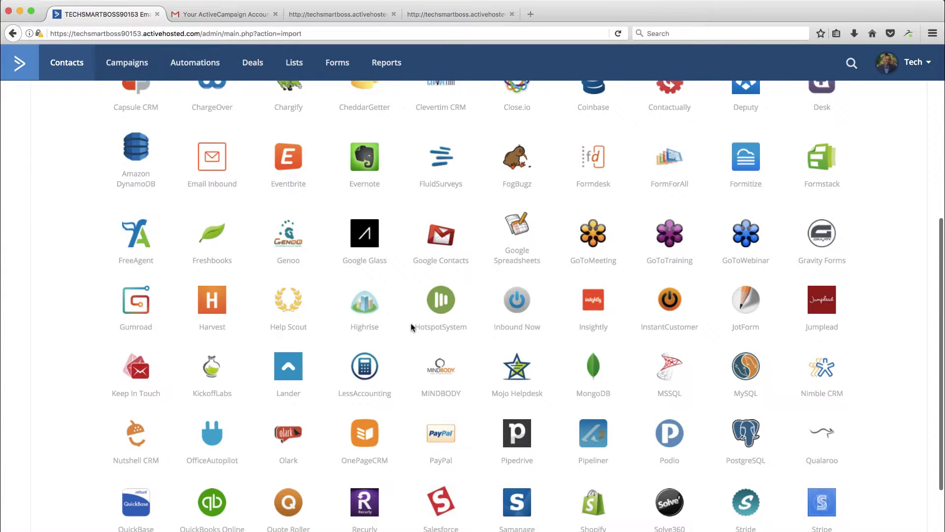
{"action": "scroll", "coordinate": [318, 331], "scroll_direction": "up", "scroll_amount": 4}
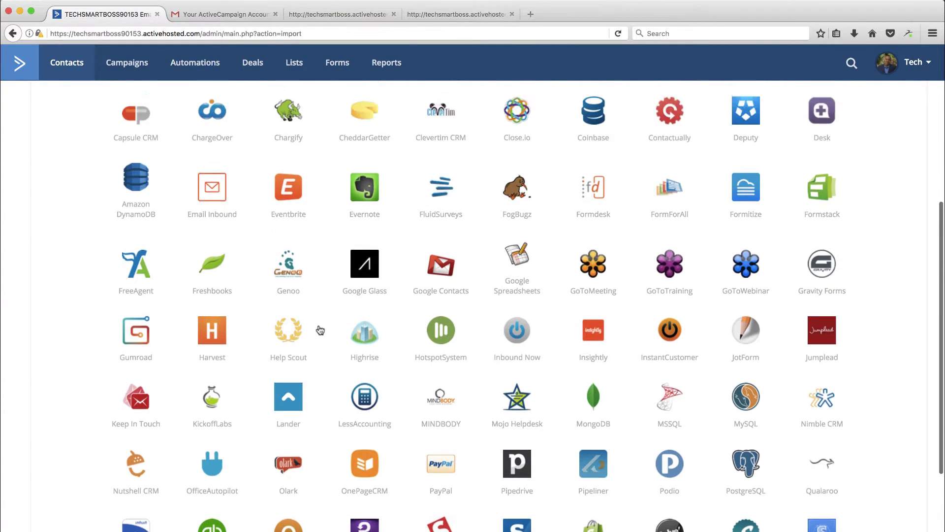
{"action": "scroll", "coordinate": [320, 329], "scroll_direction": "down", "scroll_amount": 1}
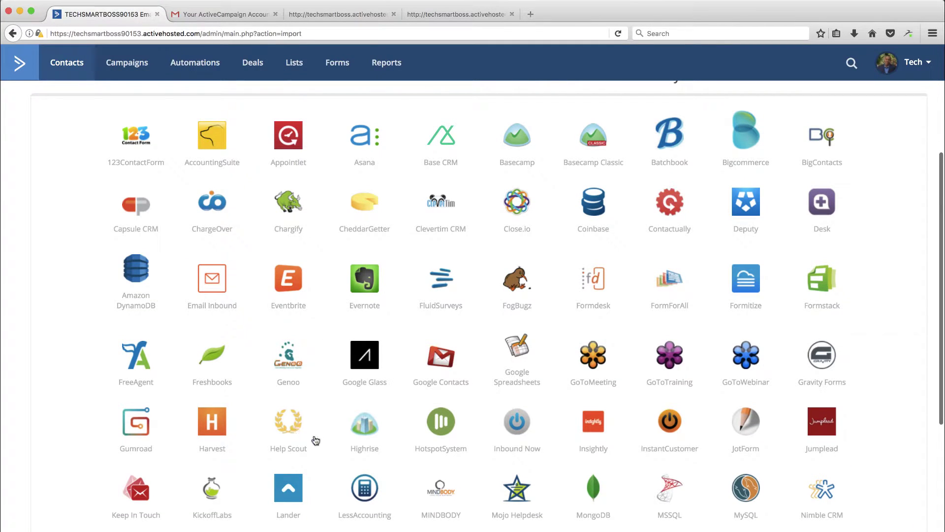
{"action": "scroll", "coordinate": [315, 439], "scroll_direction": "up", "scroll_amount": 6}
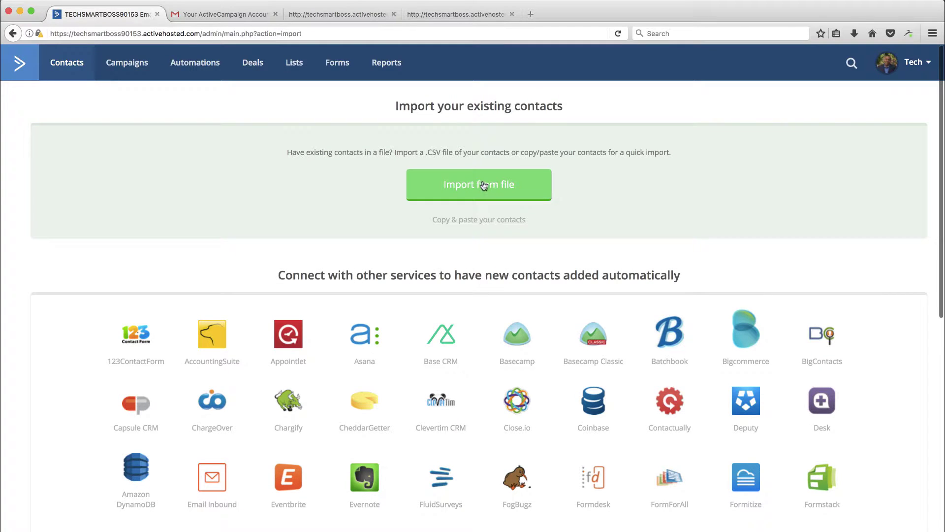
- Upload the customerlist file from the Desktop as the contact import source
{"action": "left_click", "coordinate": [484, 186]}
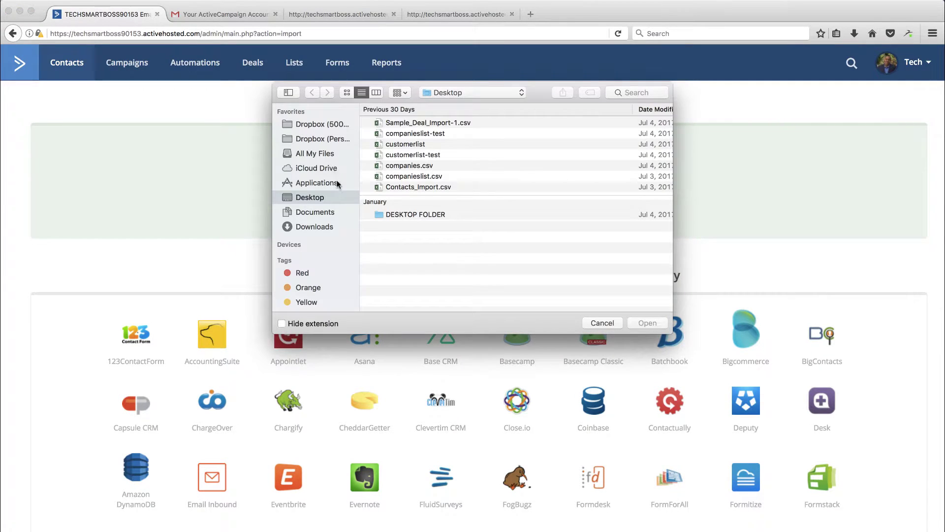
{"action": "left_click", "coordinate": [419, 146]}
{"action": "double_click", "coordinate": [417, 145]}
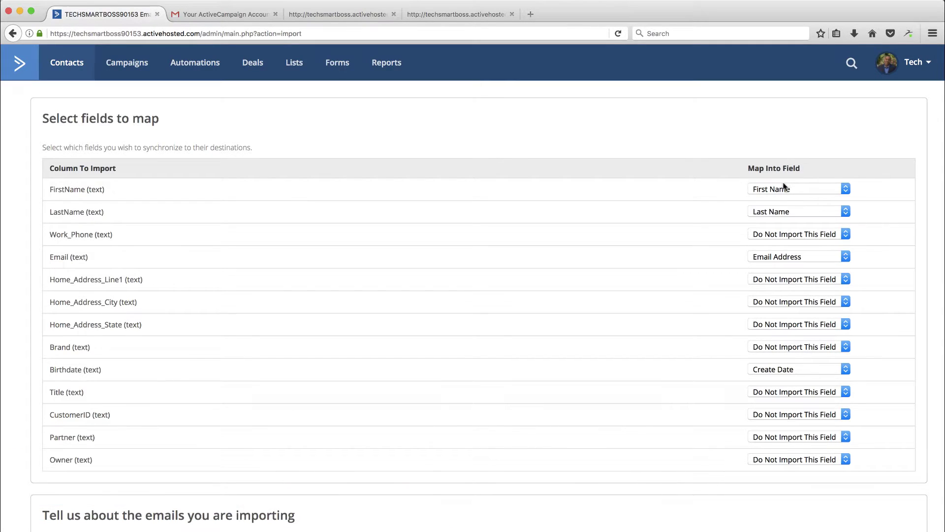
- Map Work_Phone to the Phone field and set Home_Address_Line1 to Do Not Import This Field
{"action": "left_click", "coordinate": [789, 236]}
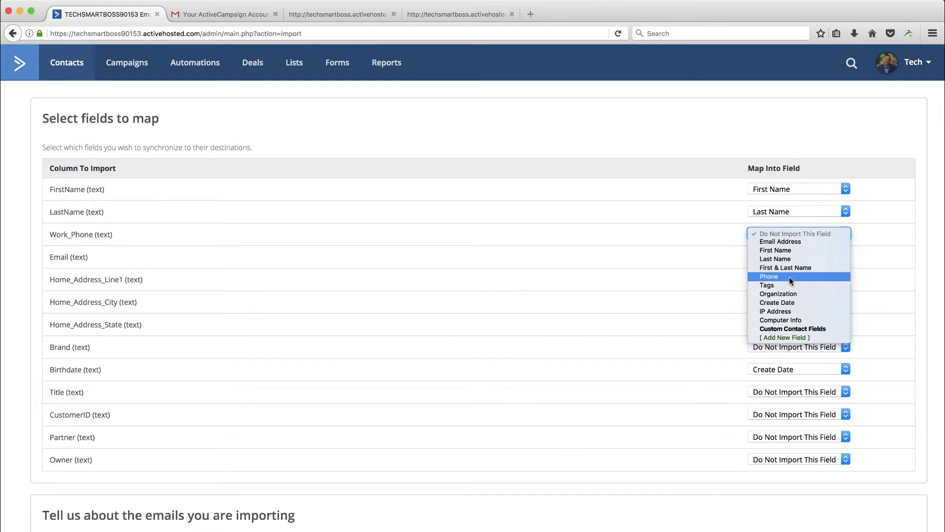
{"action": "scroll", "coordinate": [789, 282], "scroll_direction": "down", "scroll_amount": 1}
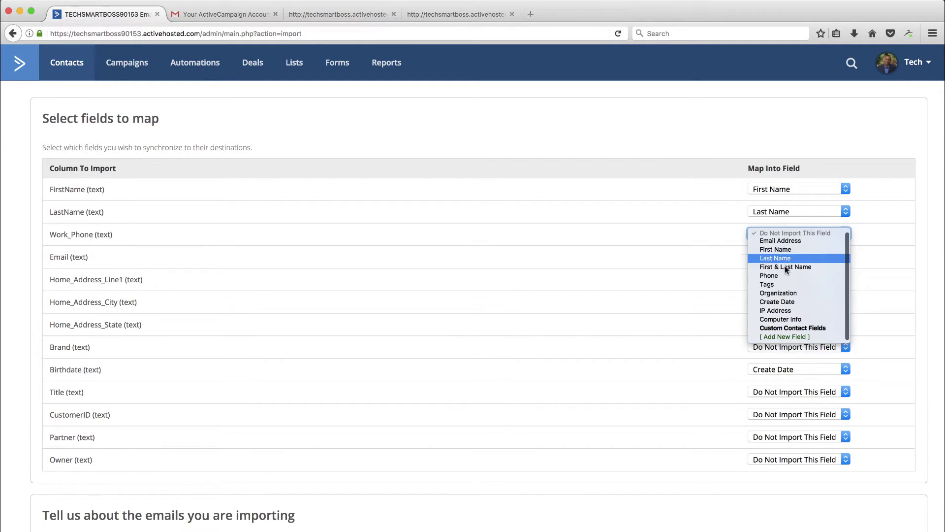
{"action": "left_click", "coordinate": [781, 274]}
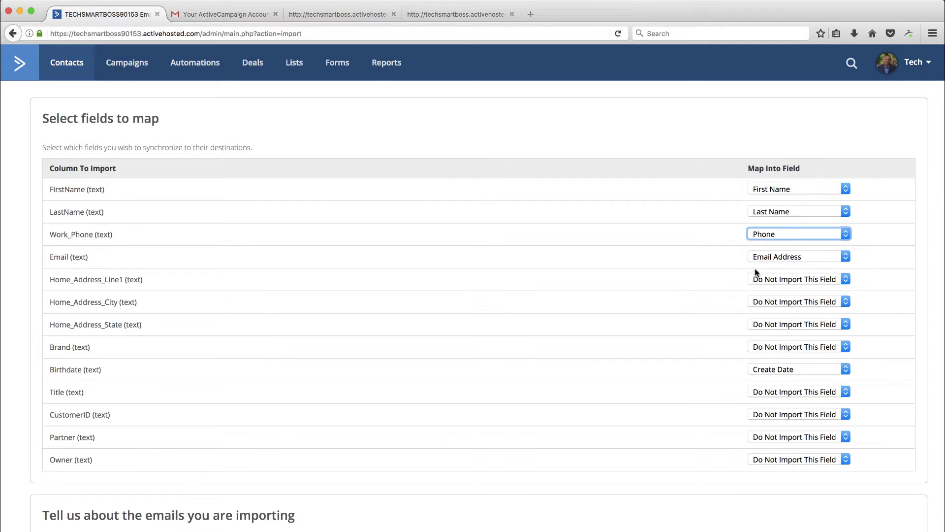
{"action": "left_click", "coordinate": [784, 279]}
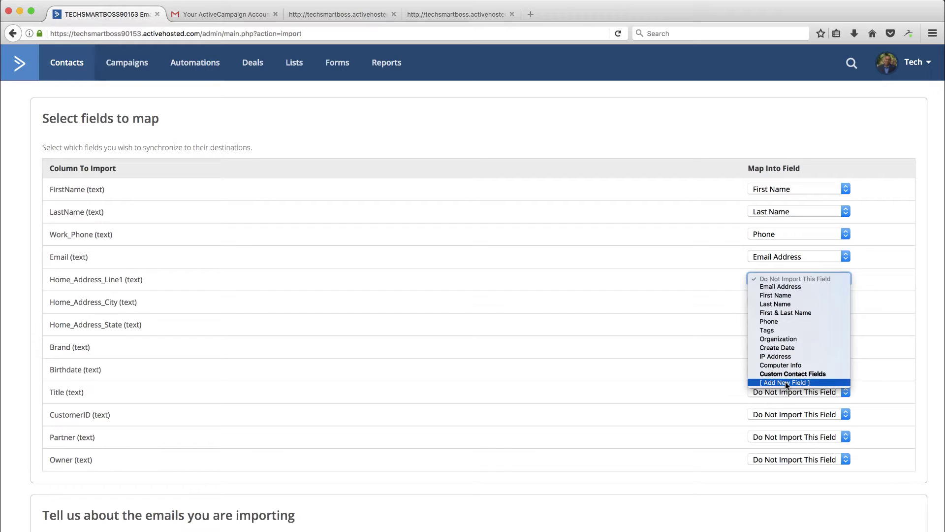
{"action": "left_click", "coordinate": [764, 279]}
{"action": "scroll", "coordinate": [757, 350], "scroll_direction": "down", "scroll_amount": 2}
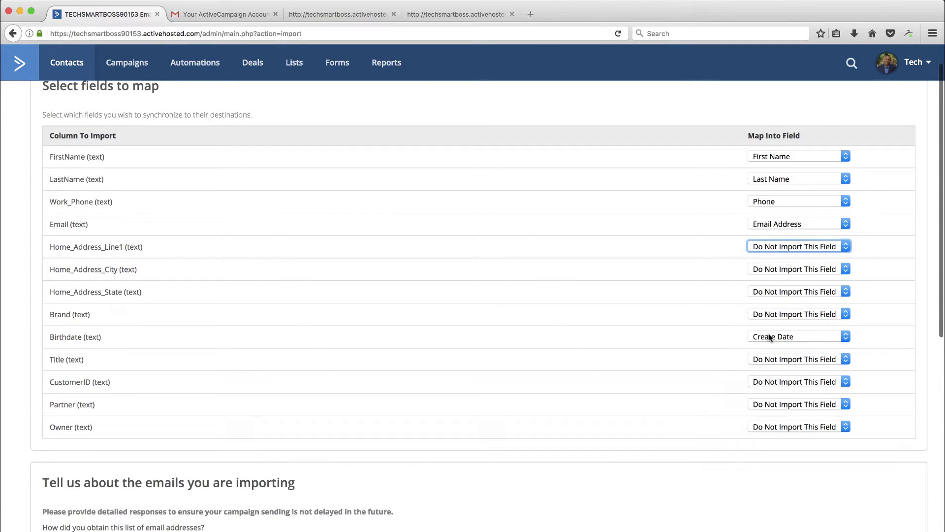
- Create a new date custom field named Birth Date and map the Birthdate column to it
{"action": "left_click", "coordinate": [771, 338]}
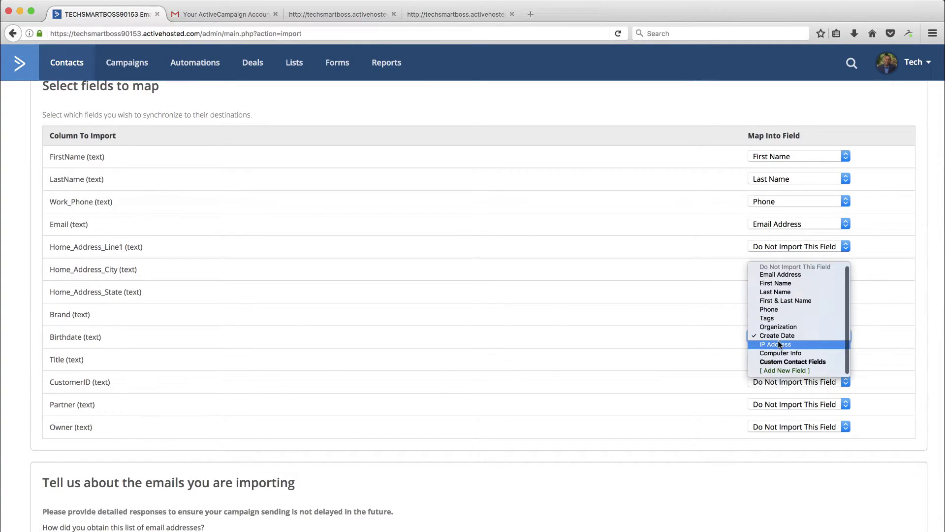
{"action": "left_click", "coordinate": [779, 373]}
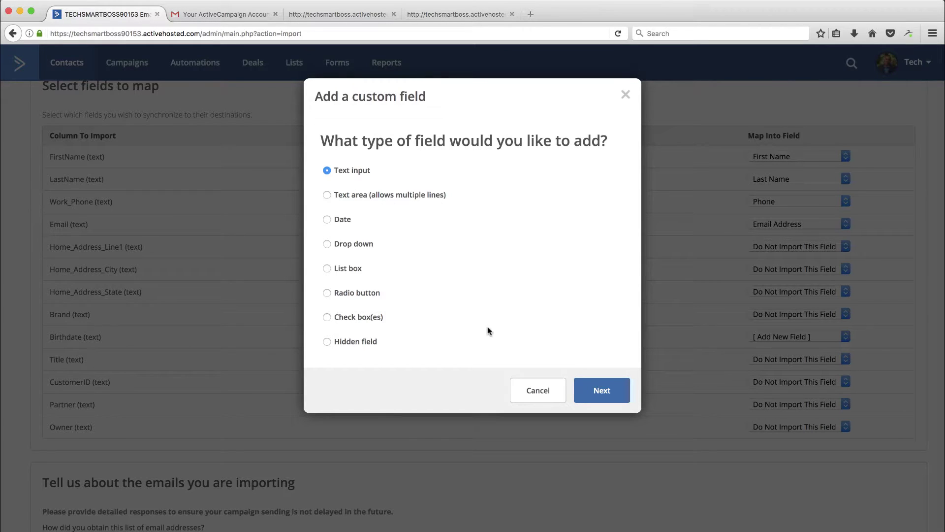
{"action": "left_click", "coordinate": [327, 219]}
{"action": "left_click", "coordinate": [607, 390]}
{"action": "left_click", "coordinate": [398, 169]}
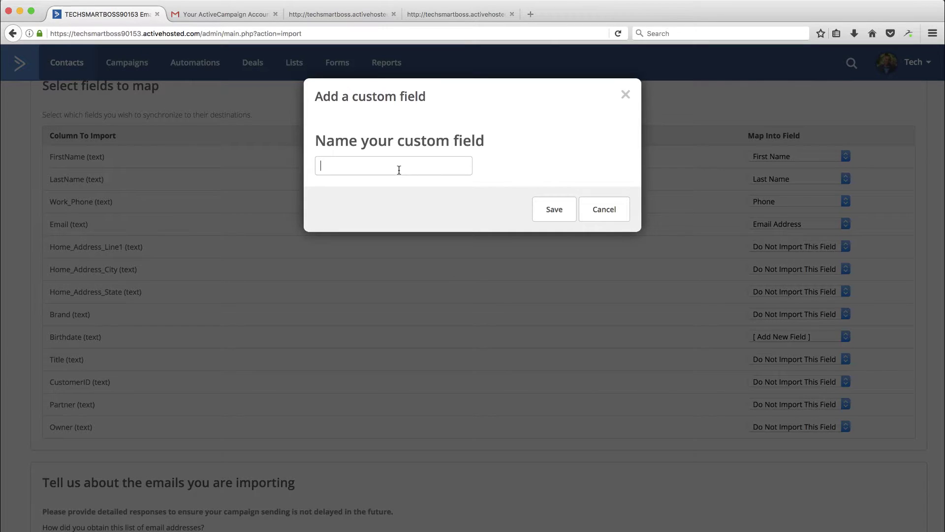
{"action": "type", "text": "Birth Date"}
{"action": "left_click", "coordinate": [552, 209]}
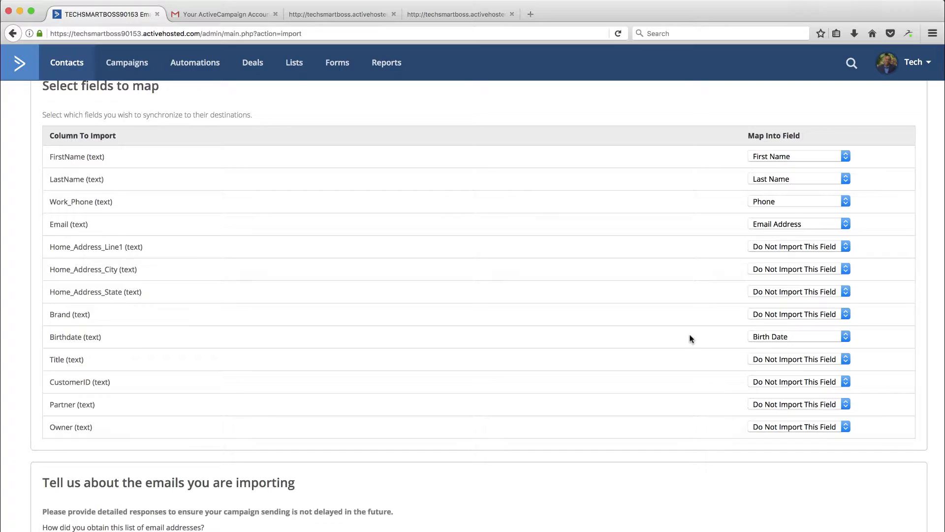
- Answer the contacts source question with 'From my existing CRM', correcting the misspelled 'exsiting'
{"action": "scroll", "coordinate": [772, 400], "scroll_direction": "down", "scroll_amount": 5}
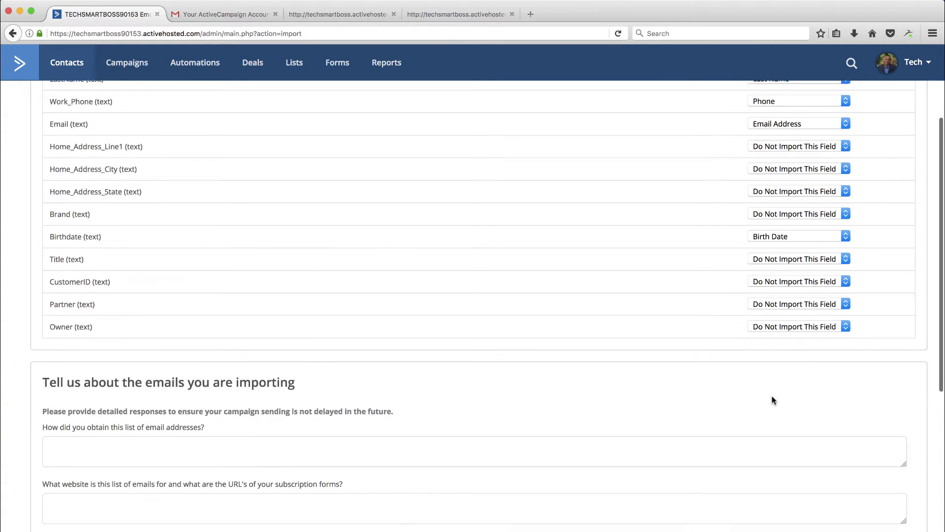
{"action": "scroll", "coordinate": [772, 400], "scroll_direction": "down", "scroll_amount": 5}
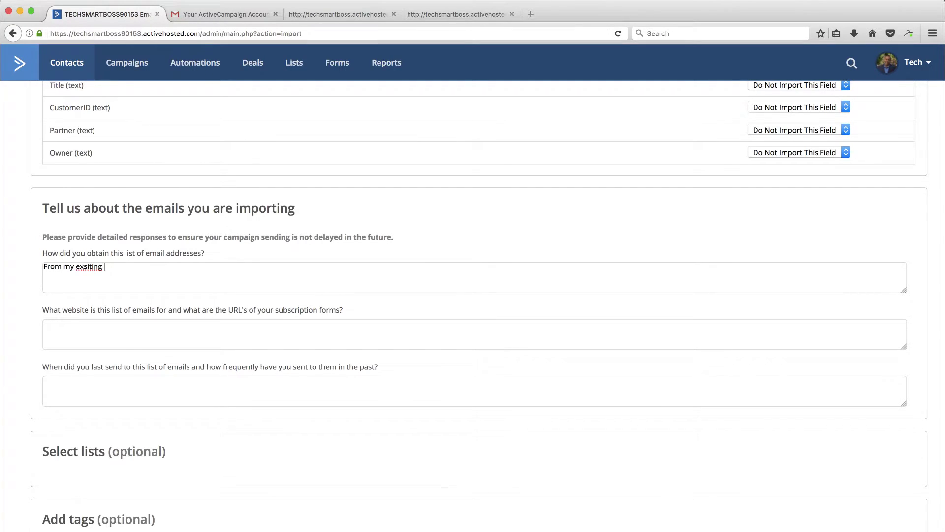
{"action": "type", "text": "CRM"}
{"action": "right_click", "coordinate": [92, 268]}
{"action": "left_click", "coordinate": [105, 271]}
{"action": "left_click", "coordinate": [185, 324]}
{"action": "type", "text": "techsmartboss.com"}
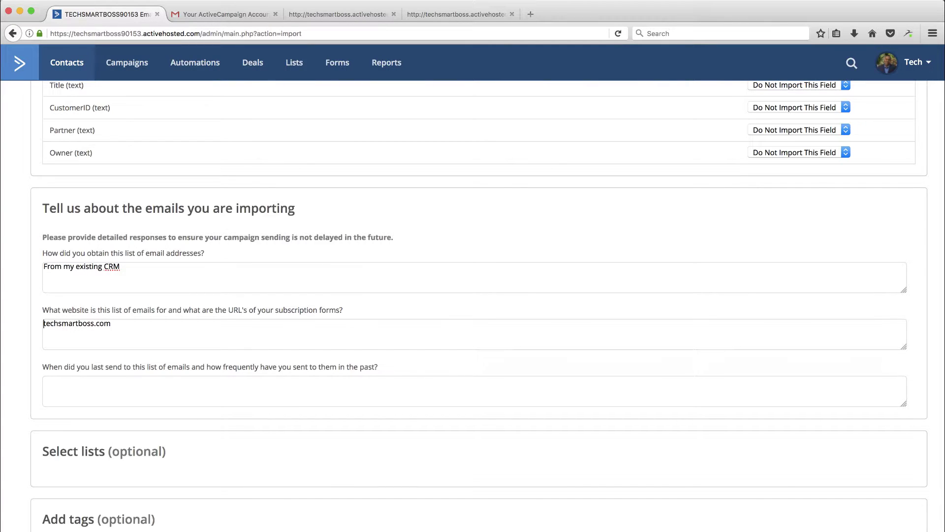
{"action": "type", "text": "www."}
{"action": "left_click", "coordinate": [241, 385]}
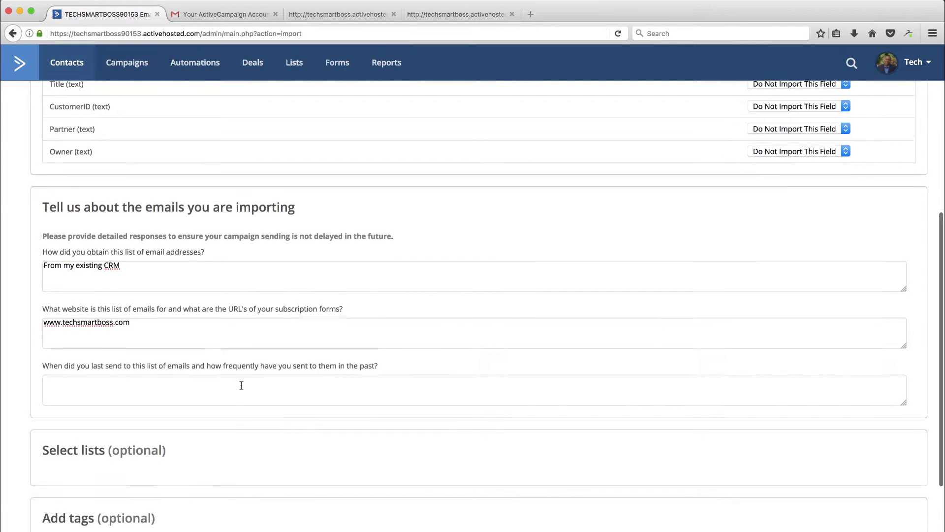
{"action": "scroll", "coordinate": [241, 385], "scroll_direction": "down", "scroll_amount": 1}
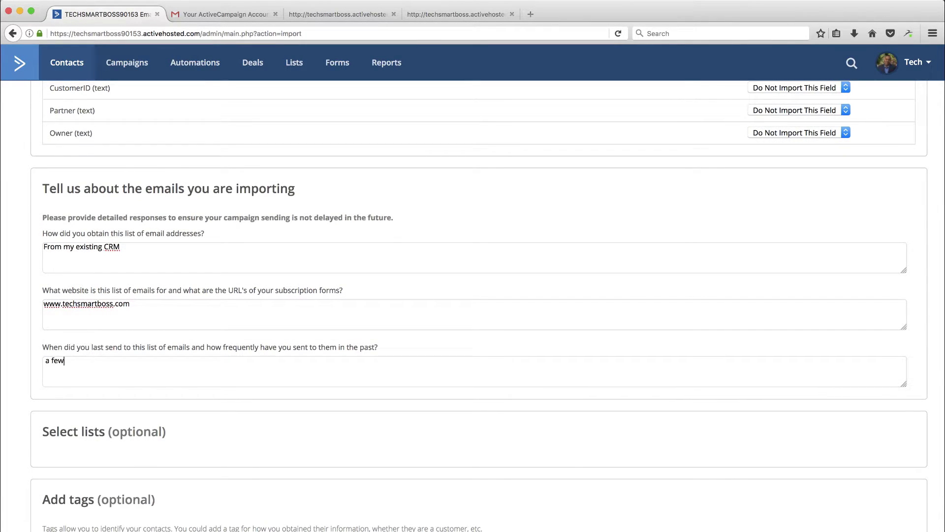
{"action": "type", "text": "a few weeks ago"}
- Keep Import As Contact as the import type
{"action": "scroll", "coordinate": [319, 436], "scroll_direction": "down", "scroll_amount": 5}
{"action": "scroll", "coordinate": [319, 436], "scroll_direction": "down", "scroll_amount": 1}
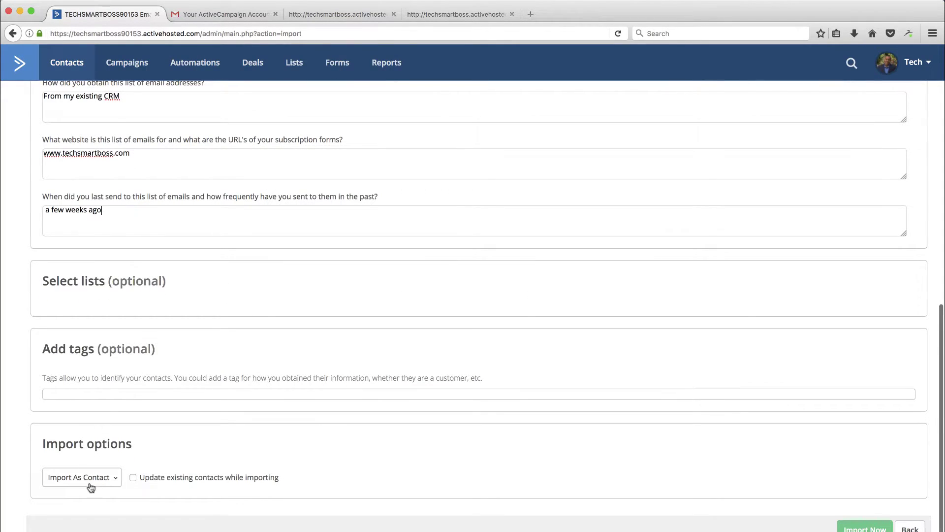
{"action": "left_click", "coordinate": [114, 480]}
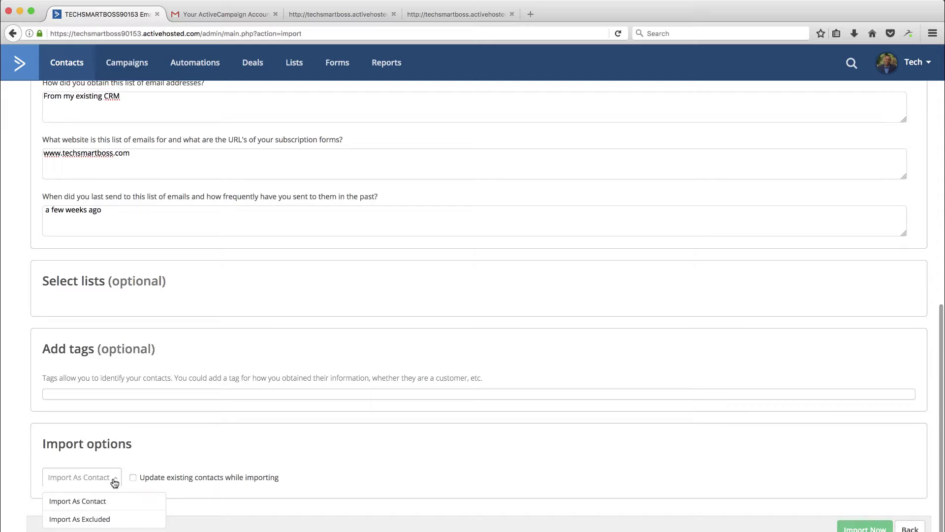
{"action": "left_click", "coordinate": [114, 481]}
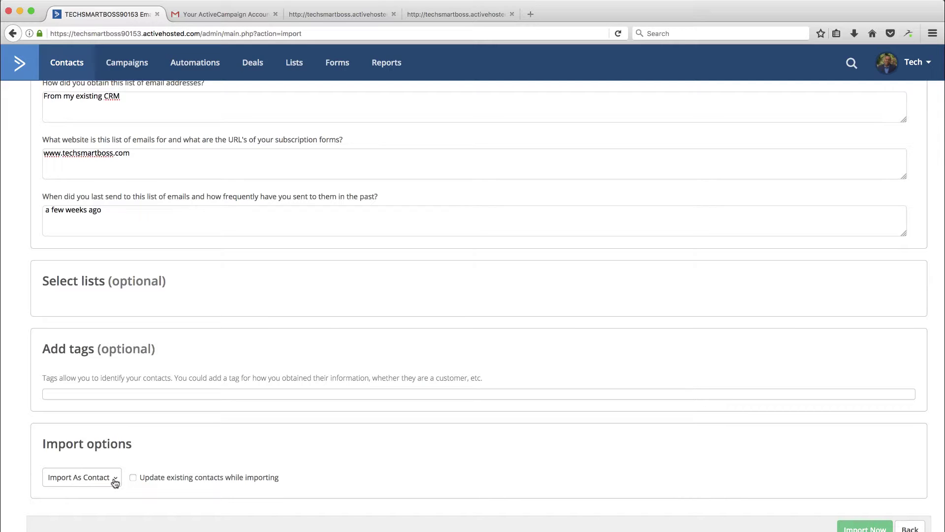
- Import the 100 contacts, then check and close the first contact's Email action dropdown
{"action": "left_click", "coordinate": [852, 529]}
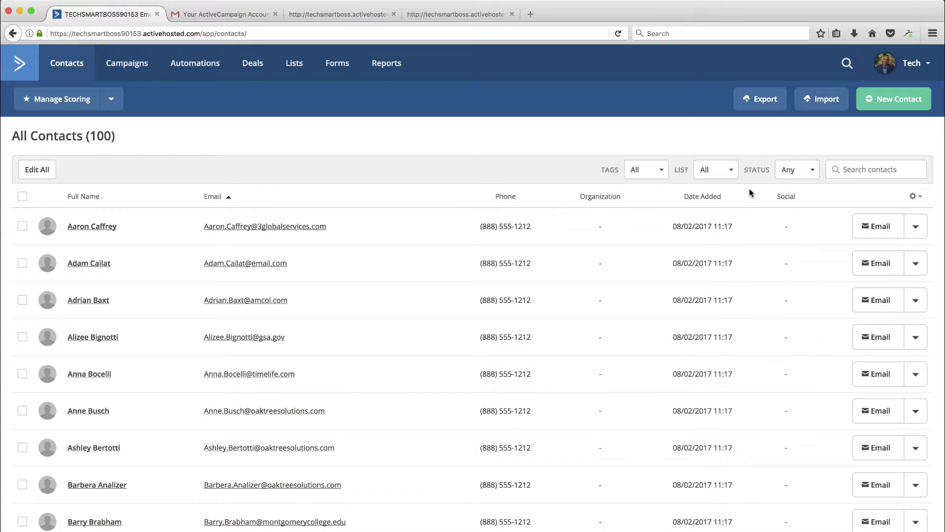
{"action": "left_click", "coordinate": [917, 229]}
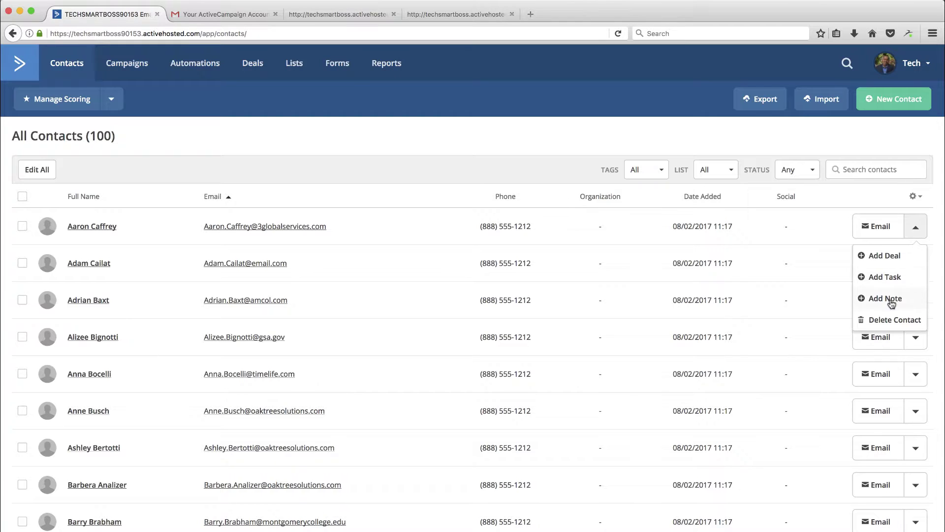
{"action": "left_click", "coordinate": [915, 231]}
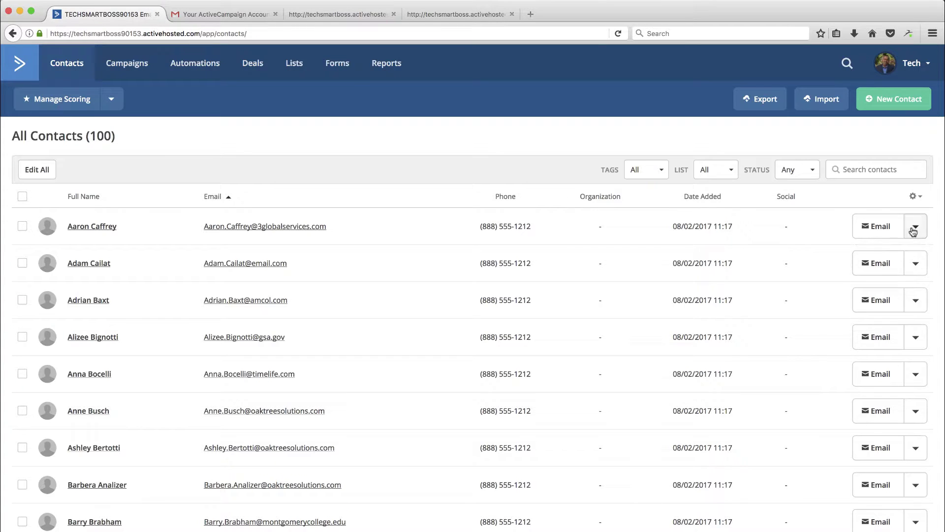
- View the first contact's profile with its birth date and phone, opening and closing the Add Note dock
{"action": "left_click", "coordinate": [93, 227]}
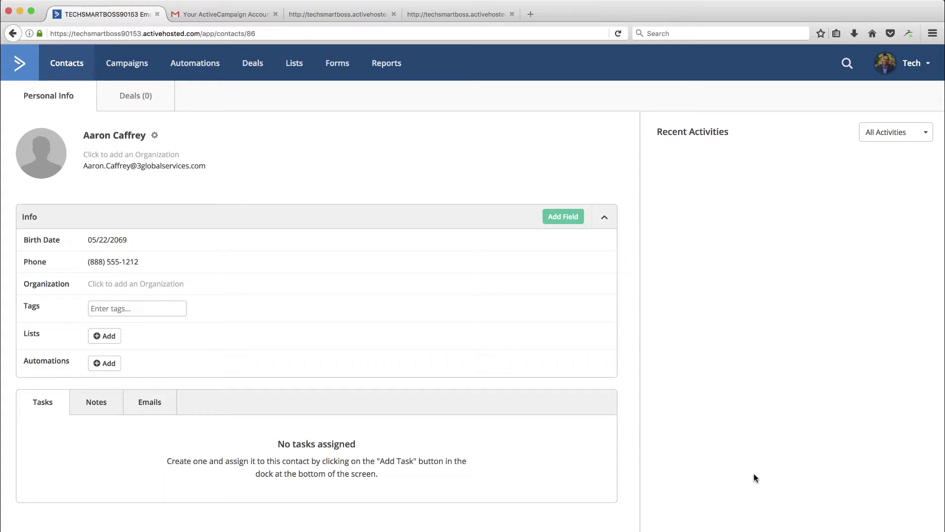
{"action": "scroll", "coordinate": [754, 473], "scroll_direction": "up", "scroll_amount": 3}
{"action": "key", "text": "n"}
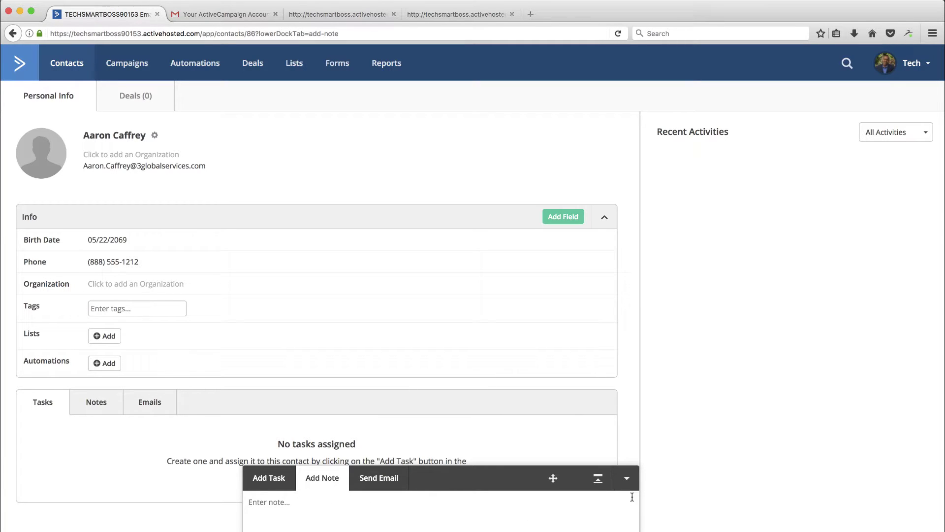
{"action": "left_click", "coordinate": [627, 478]}
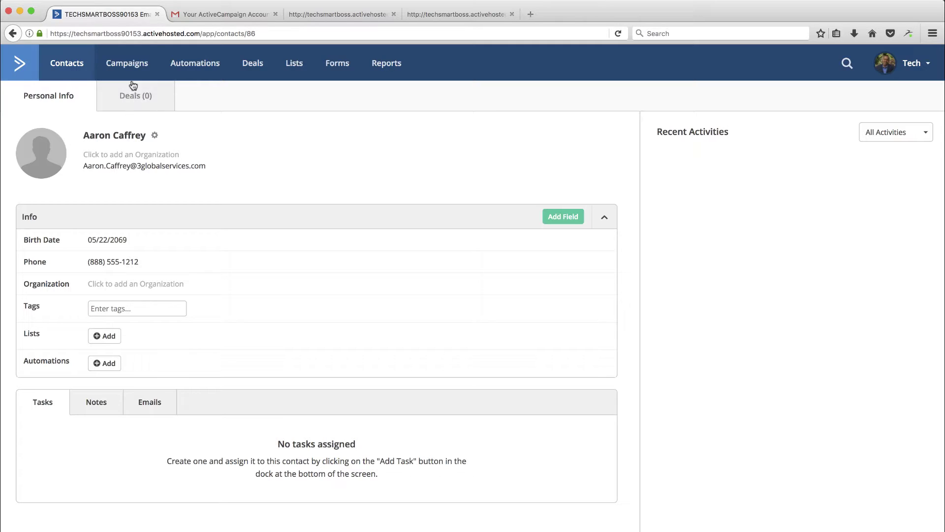
- Visit Campaigns and choose Create A New Campaign from the intro modal
{"action": "left_click", "coordinate": [131, 65]}
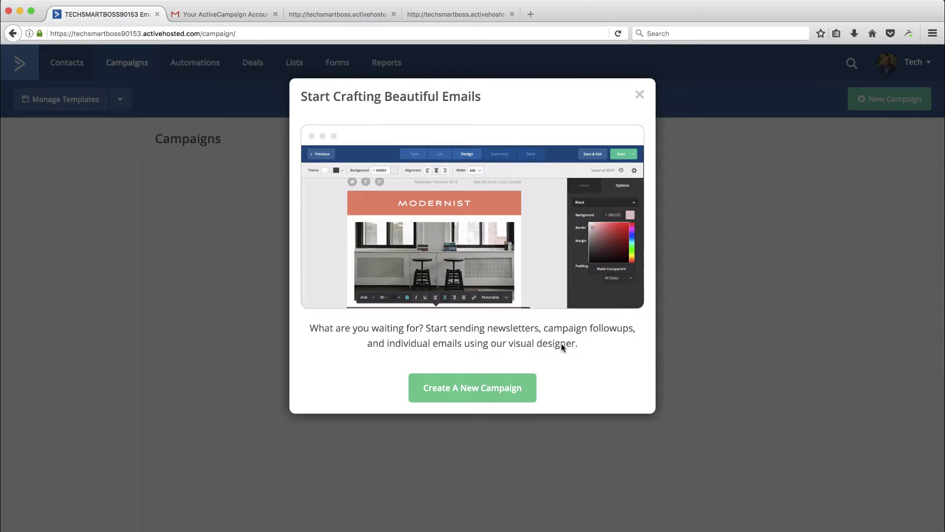
{"action": "left_click", "coordinate": [493, 388]}
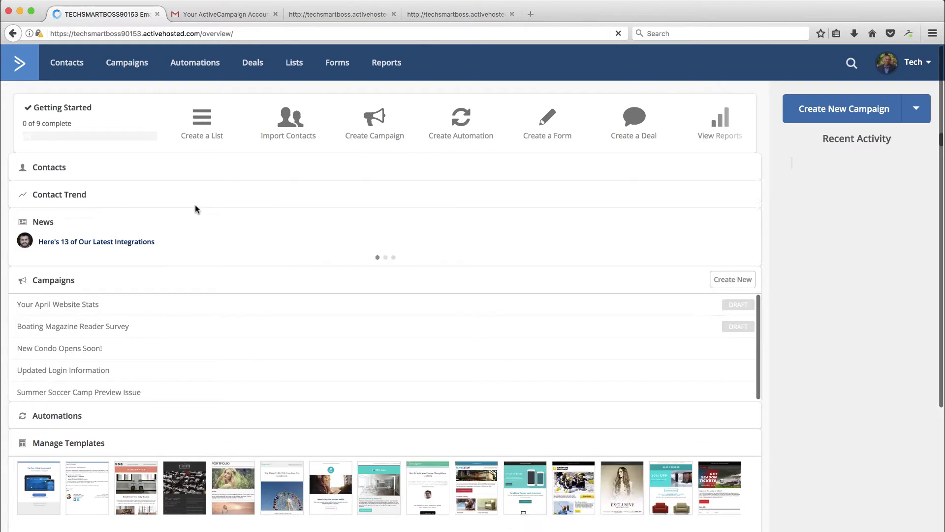
- Create Automation 1 from the Automations area with no start trigger
{"action": "left_click", "coordinate": [202, 65]}
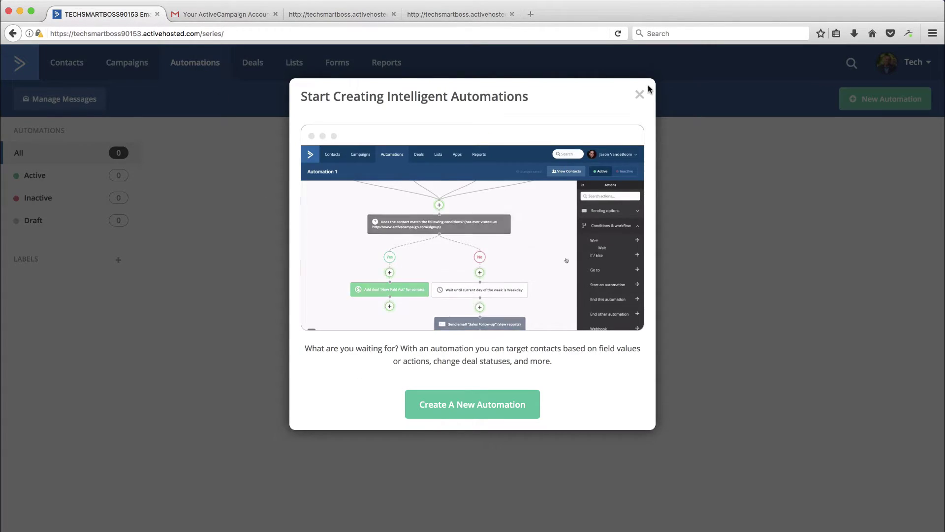
{"action": "left_click", "coordinate": [640, 96]}
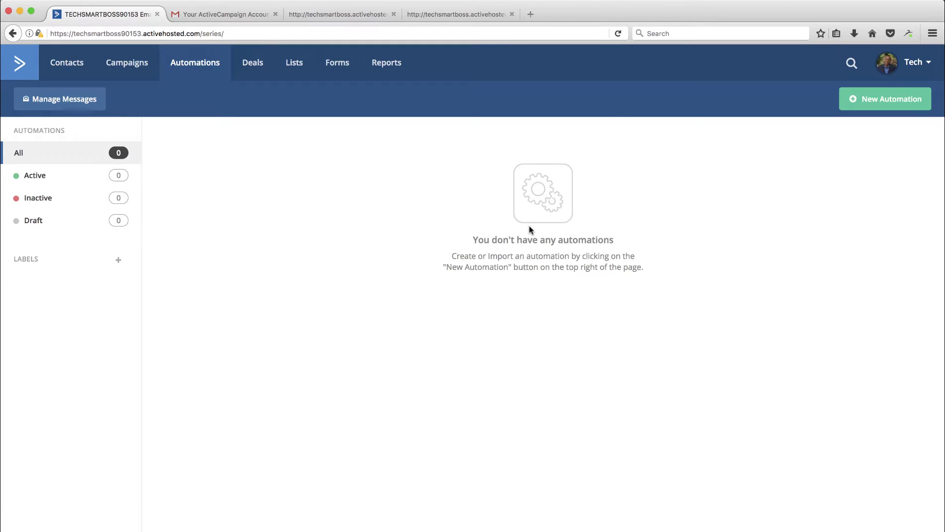
{"action": "left_click", "coordinate": [881, 100]}
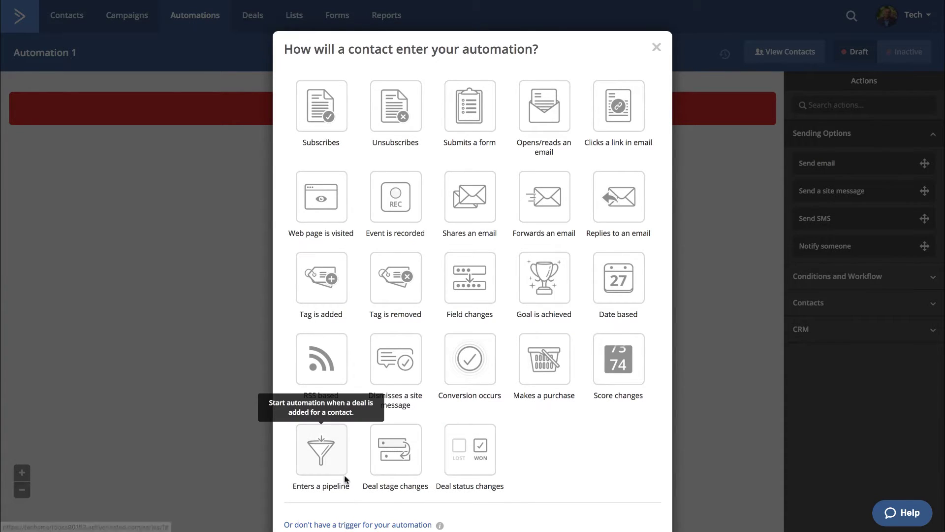
{"action": "scroll", "coordinate": [417, 480], "scroll_direction": "down", "scroll_amount": 1}
{"action": "scroll", "coordinate": [417, 480], "scroll_direction": "down", "scroll_amount": 2}
{"action": "scroll", "coordinate": [408, 482], "scroll_direction": "up", "scroll_amount": 2}
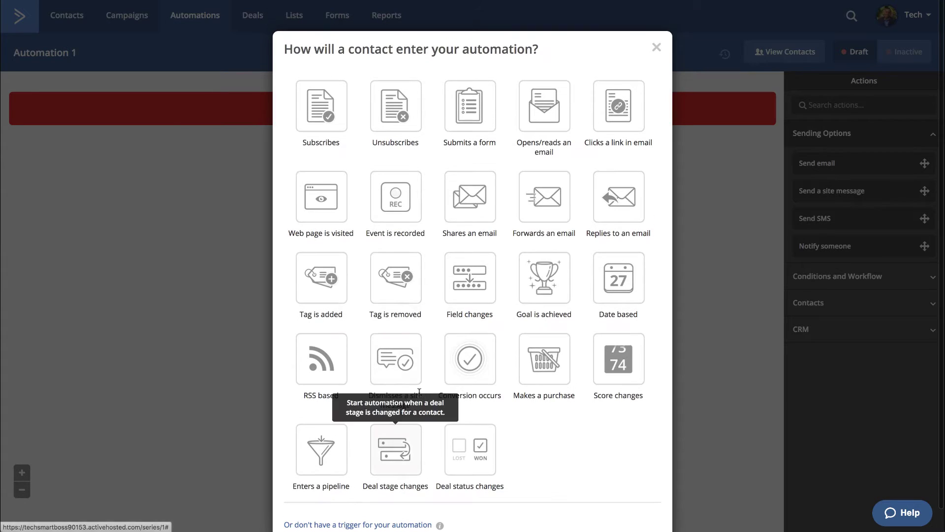
{"action": "scroll", "coordinate": [398, 481], "scroll_direction": "down", "scroll_amount": 2}
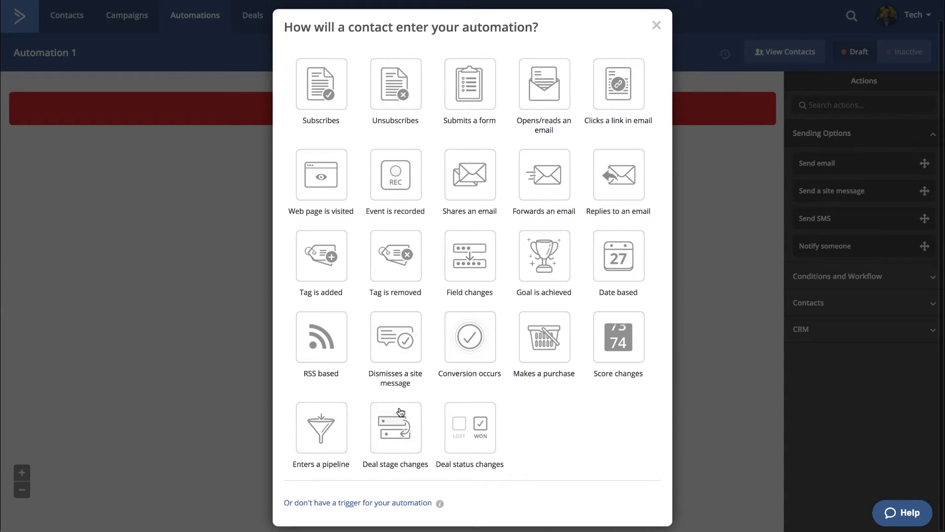
{"action": "left_click", "coordinate": [362, 502]}
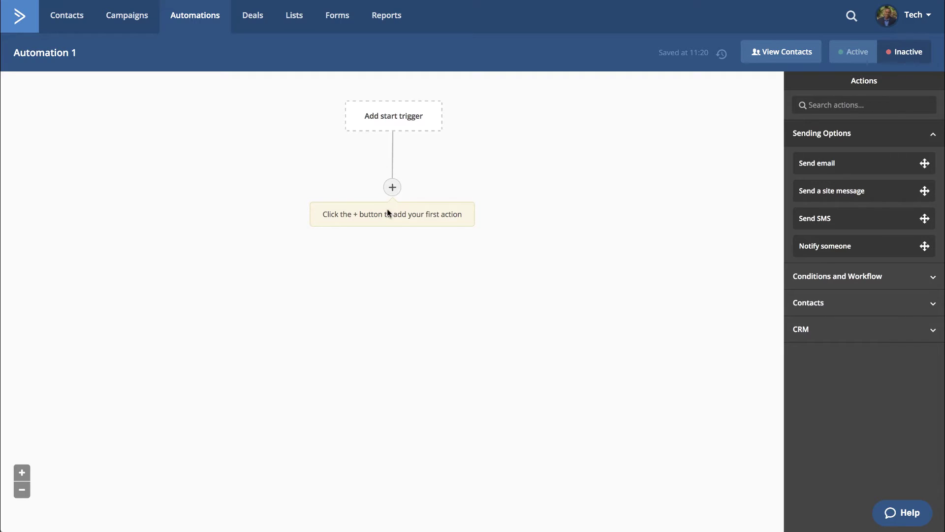
- Browse the Conditions and Workflow, Contacts and CRM action categories, then close the chooser without adding anything
{"action": "left_click", "coordinate": [393, 188]}
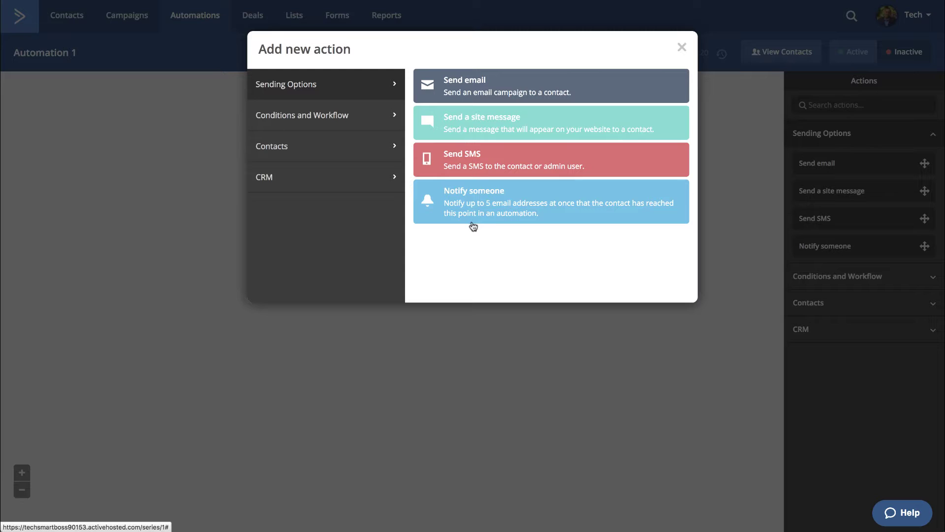
{"action": "left_click", "coordinate": [338, 118]}
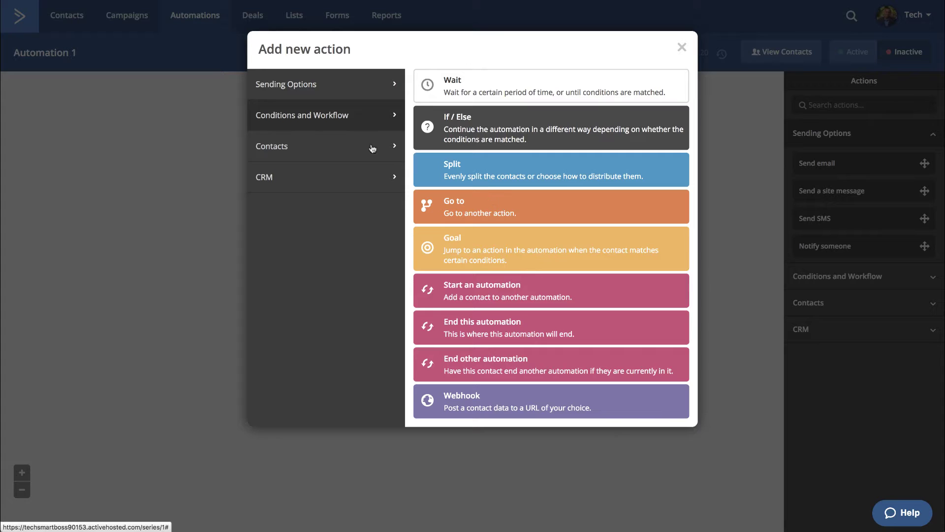
{"action": "left_click", "coordinate": [299, 150]}
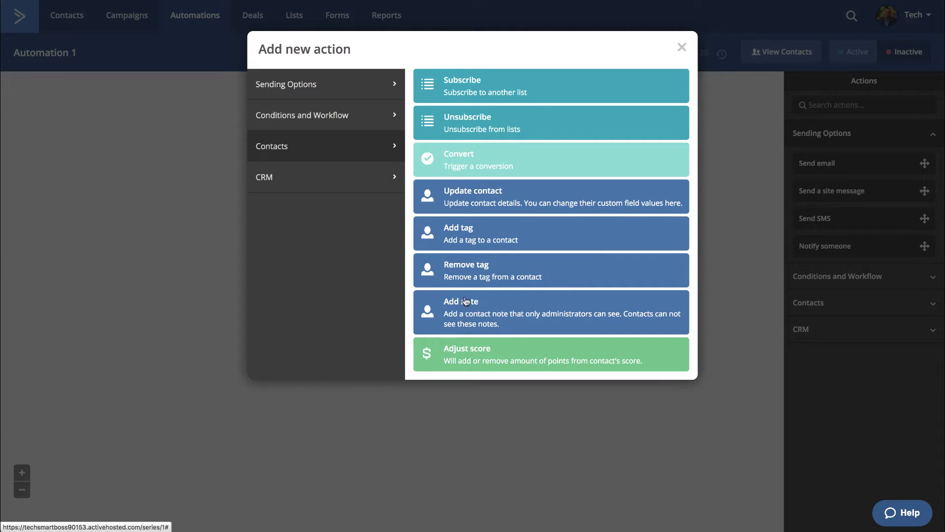
{"action": "left_click", "coordinate": [303, 185]}
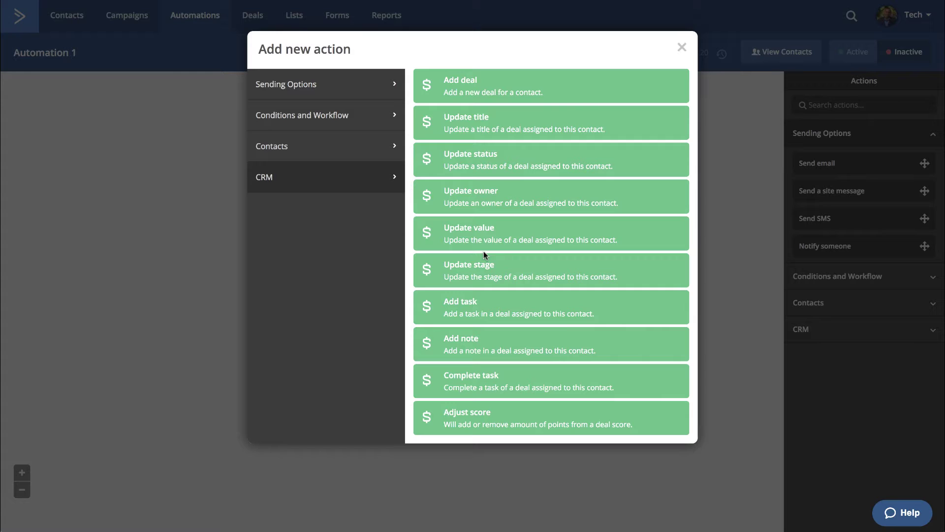
{"action": "left_click", "coordinate": [682, 48]}
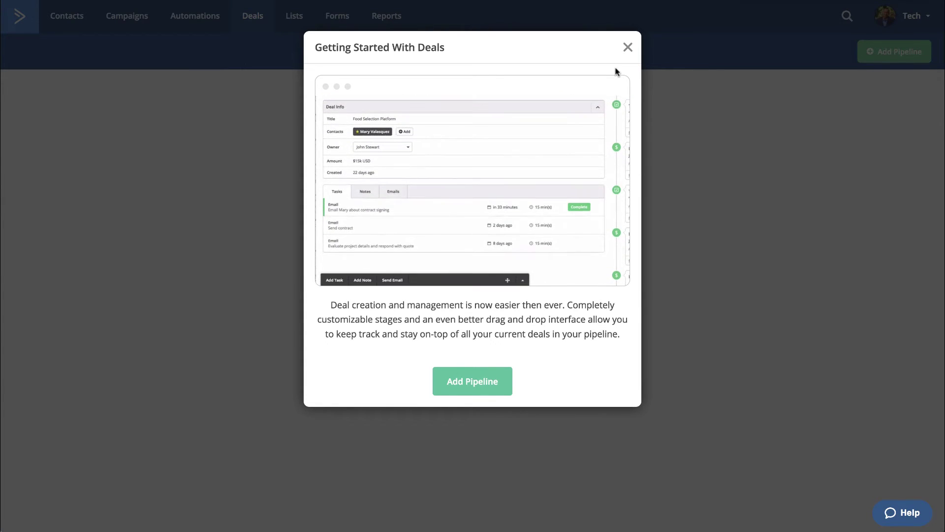
- Create the Tech Smart Boss deal pipeline with Round Robin assignment and All Groups permission
{"action": "left_click", "coordinate": [629, 48]}
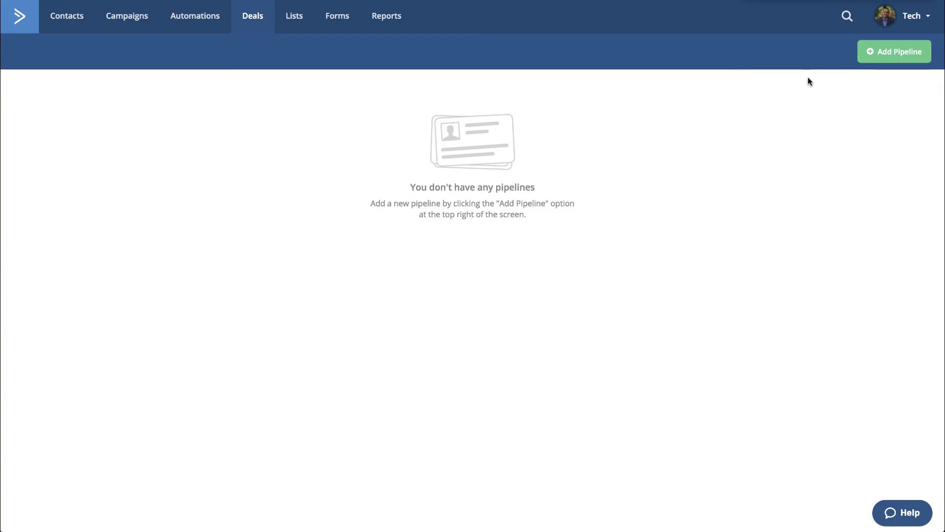
{"action": "left_click", "coordinate": [888, 55]}
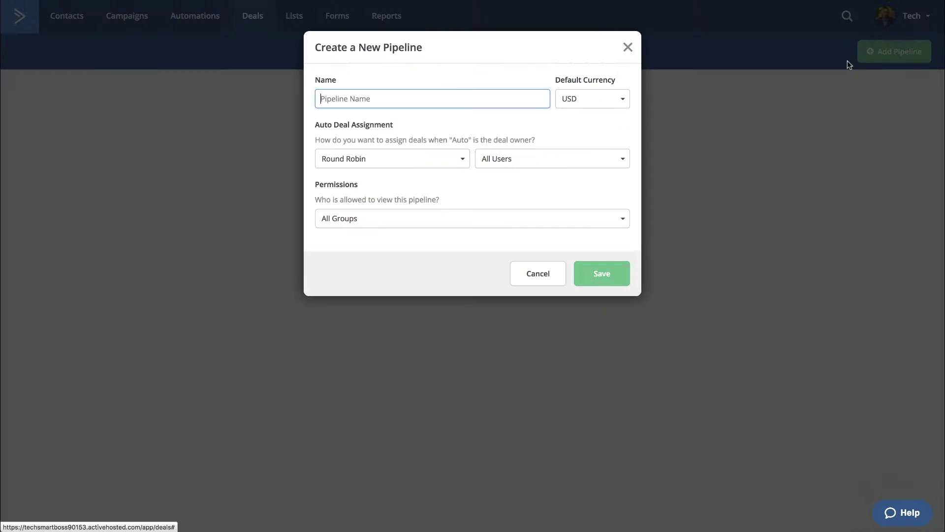
{"action": "left_click", "coordinate": [397, 158]}
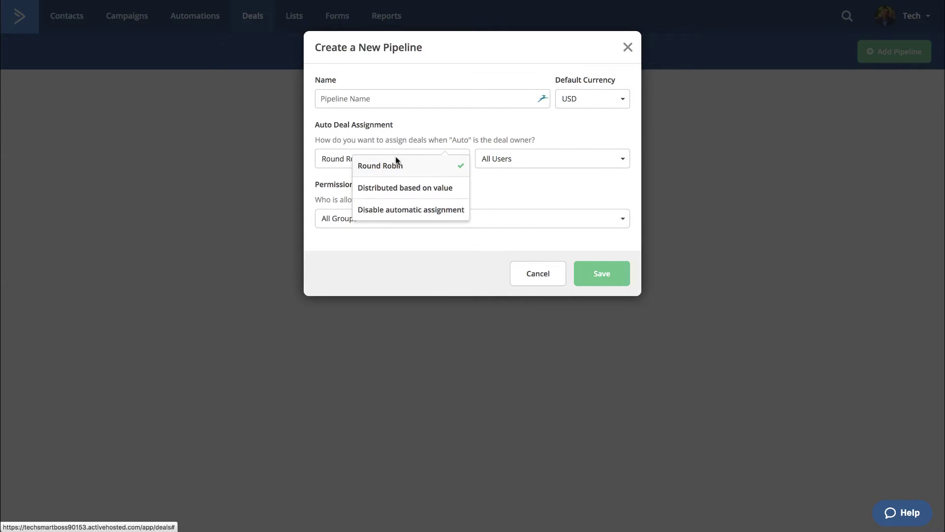
{"action": "left_click", "coordinate": [456, 167]}
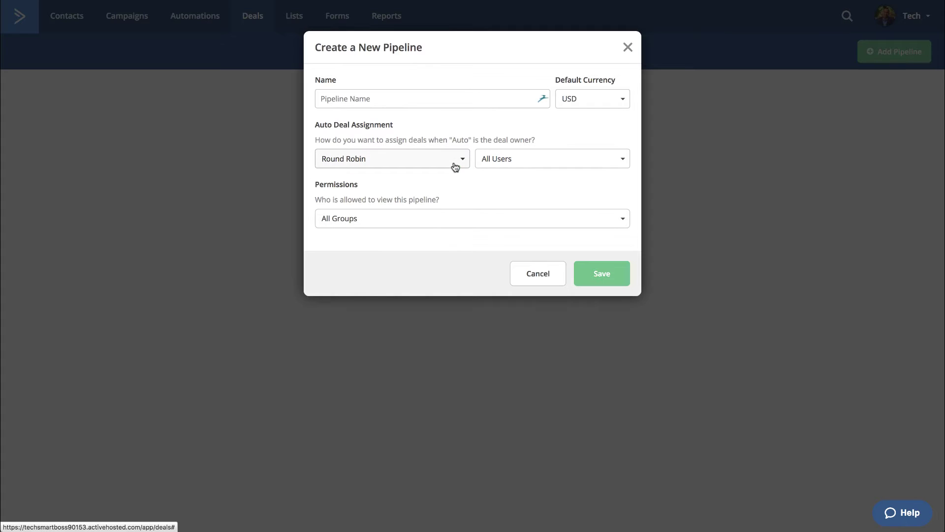
{"action": "left_click", "coordinate": [412, 220]}
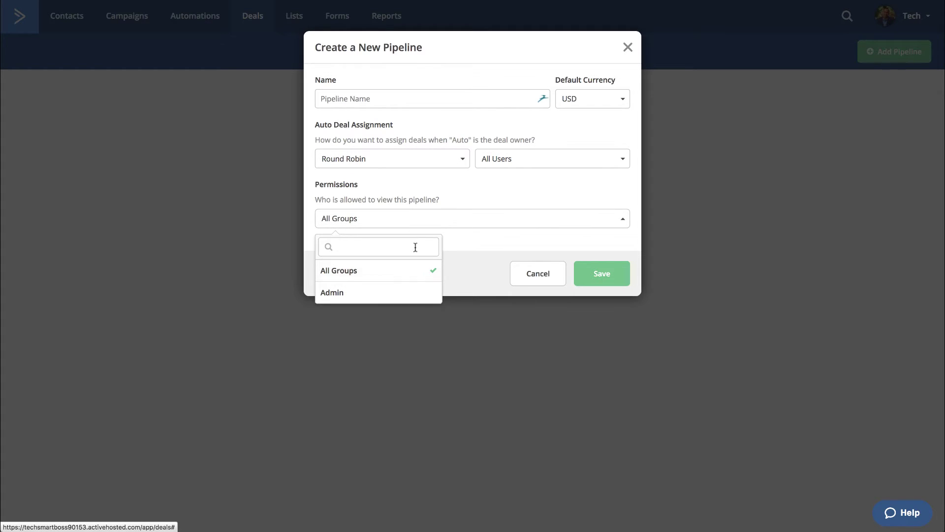
{"action": "left_click", "coordinate": [422, 227]}
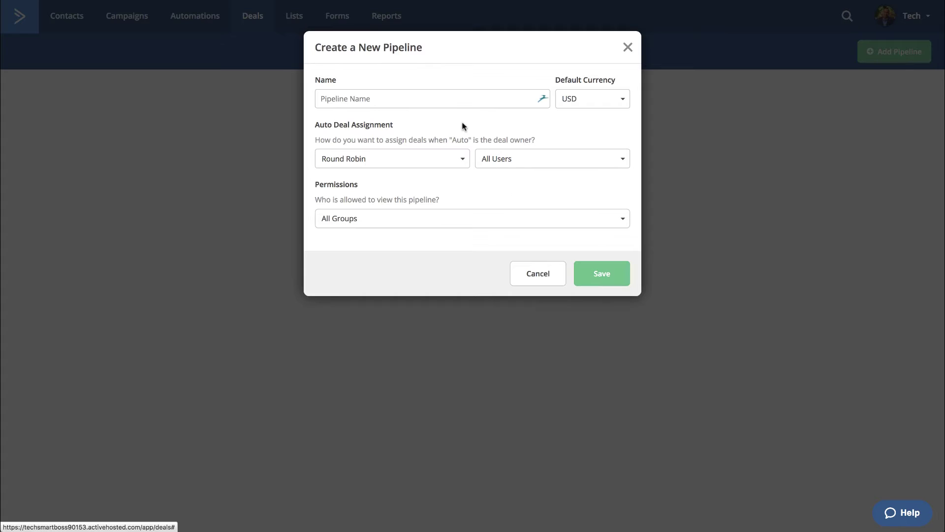
{"action": "left_click", "coordinate": [457, 98]}
{"action": "type", "text": "Tes"}
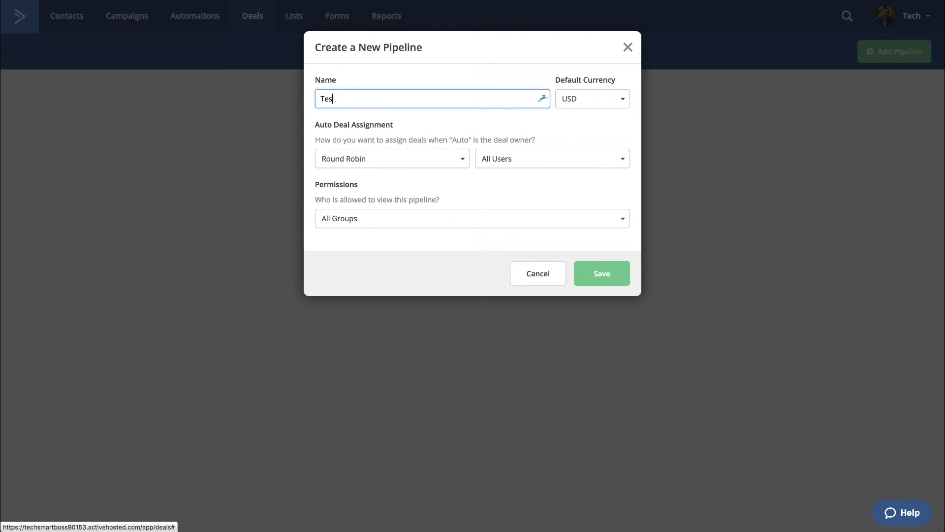
{"action": "type", "text": "h Smart Boss"}
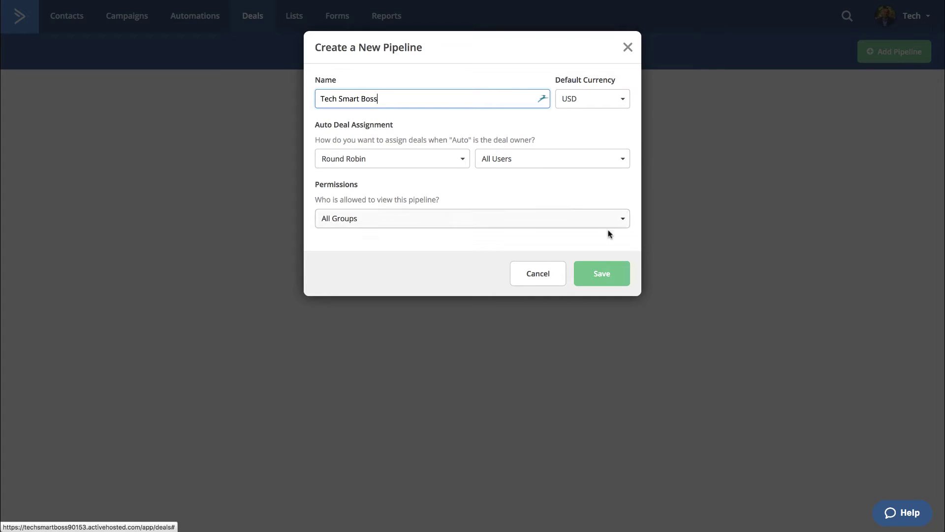
{"action": "left_click", "coordinate": [603, 274]}
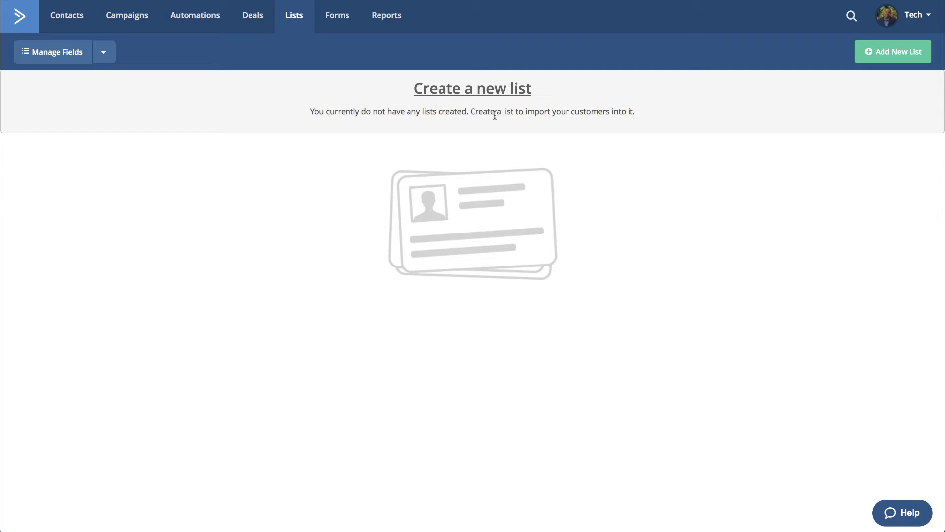
{"action": "left_click", "coordinate": [473, 90]}
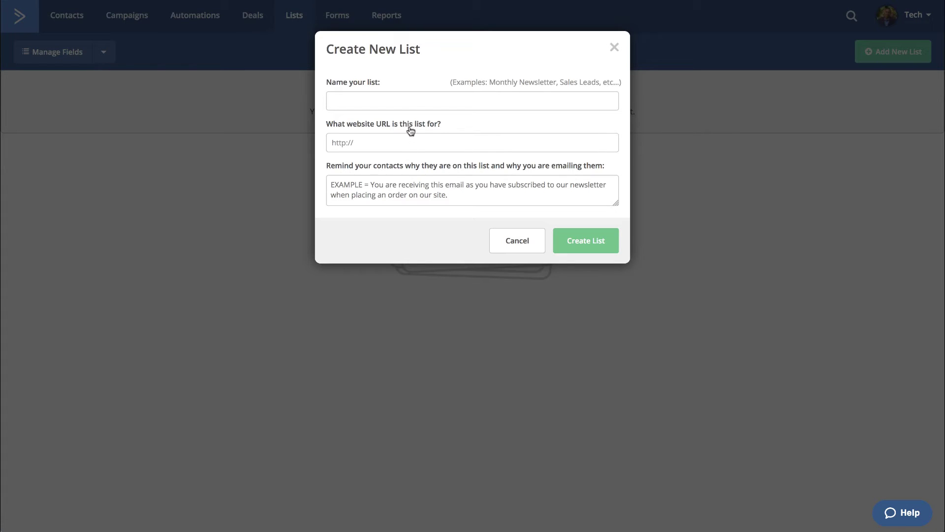
{"action": "left_click", "coordinate": [397, 97]}
{"action": "type", "text": "test"}
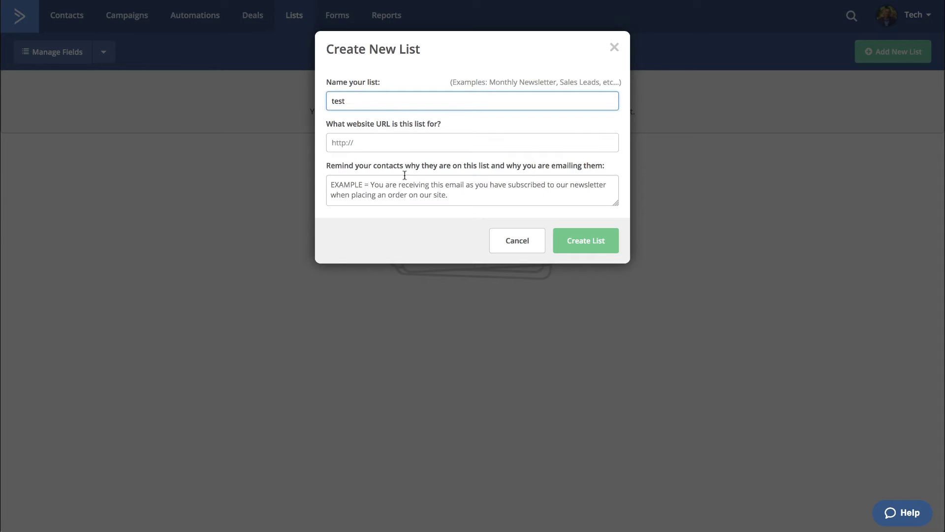
{"action": "left_click", "coordinate": [579, 243]}
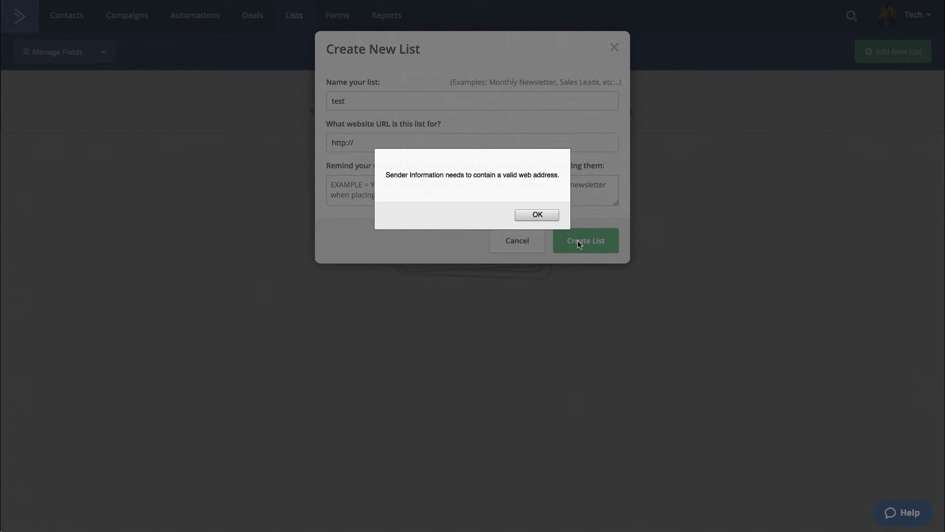
{"action": "left_click", "coordinate": [535, 214]}
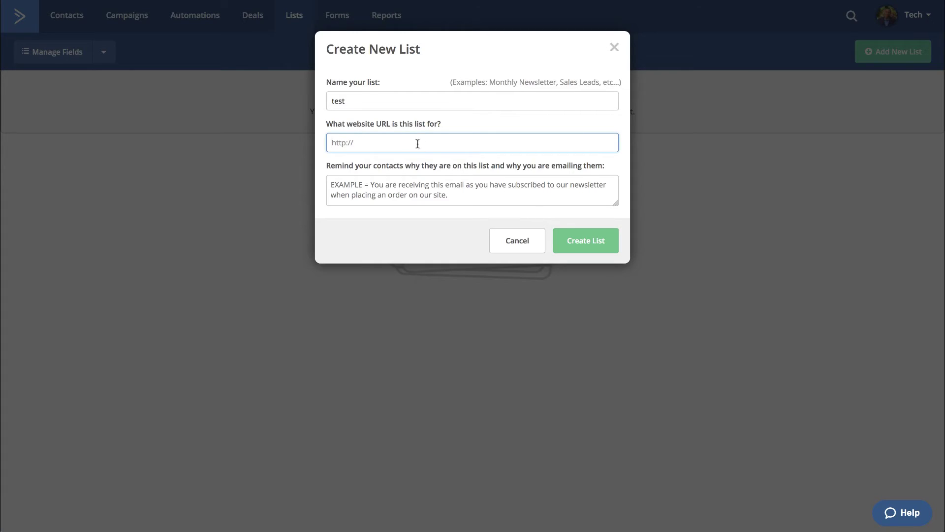
{"action": "type", "text": "http://www.techsmartboss.com"}
{"action": "left_click", "coordinate": [588, 244]}
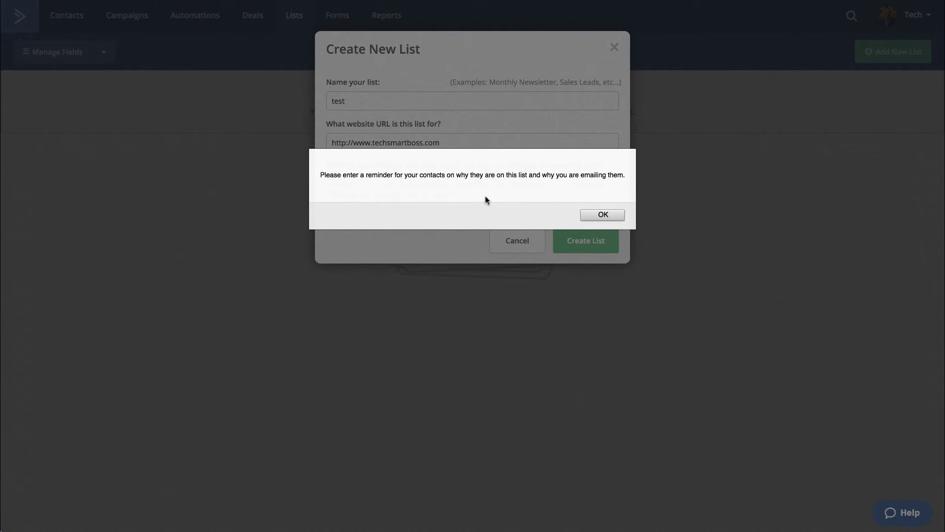
{"action": "left_click", "coordinate": [603, 215]}
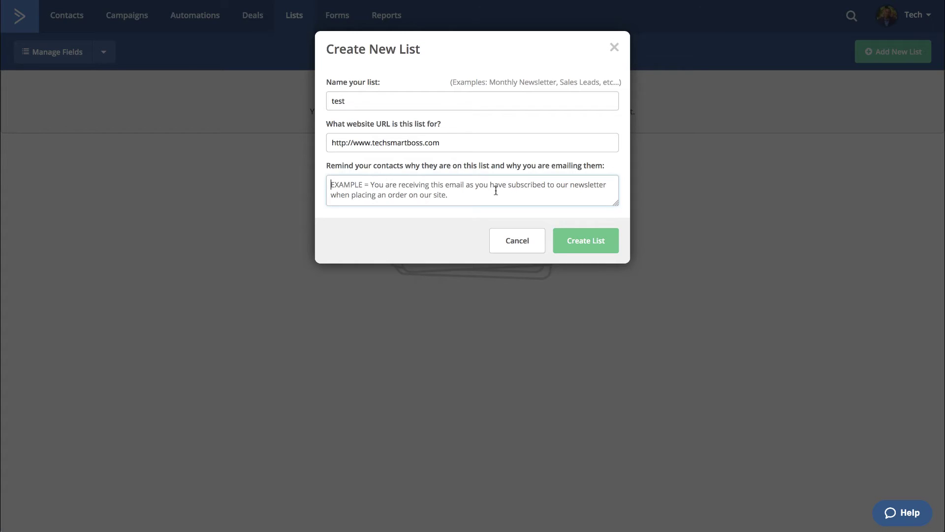
{"action": "type", "text": "test"}
{"action": "left_click", "coordinate": [579, 241]}
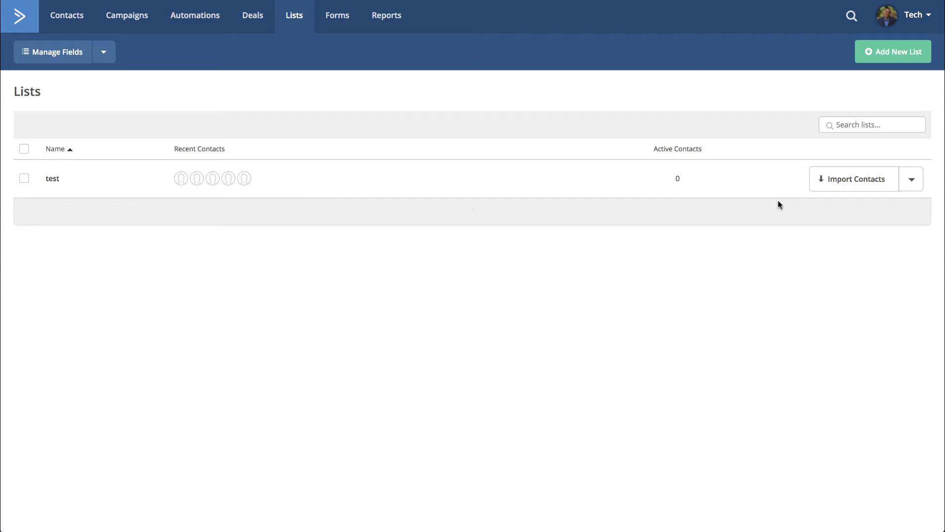
{"action": "left_click", "coordinate": [104, 55]}
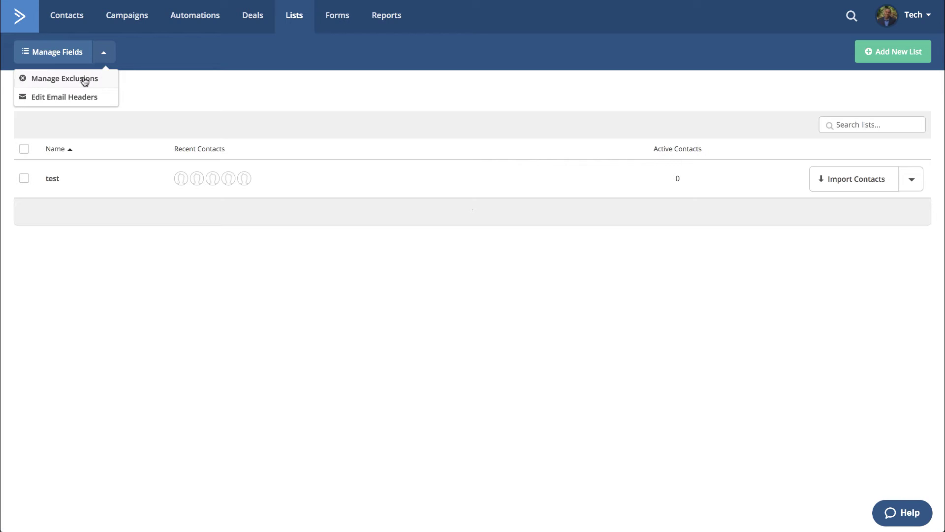
{"action": "left_click", "coordinate": [104, 58]}
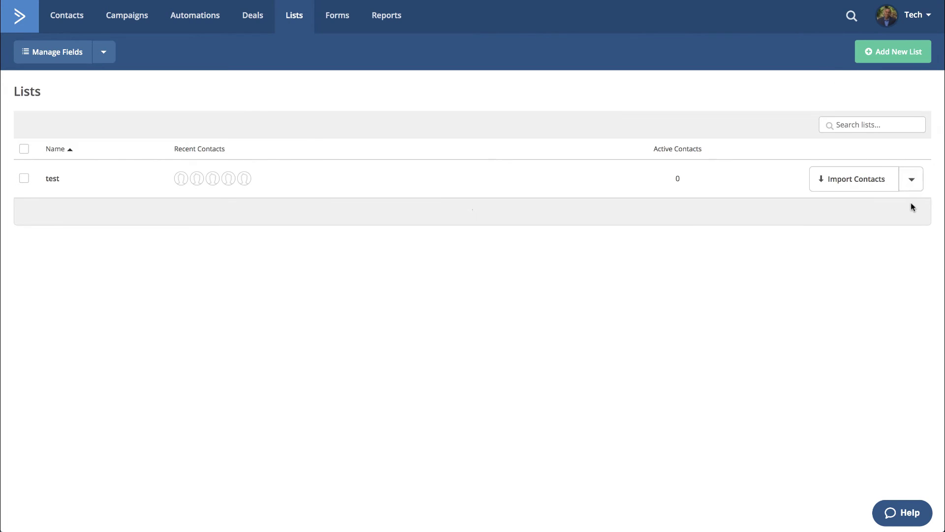
{"action": "left_click", "coordinate": [912, 180]}
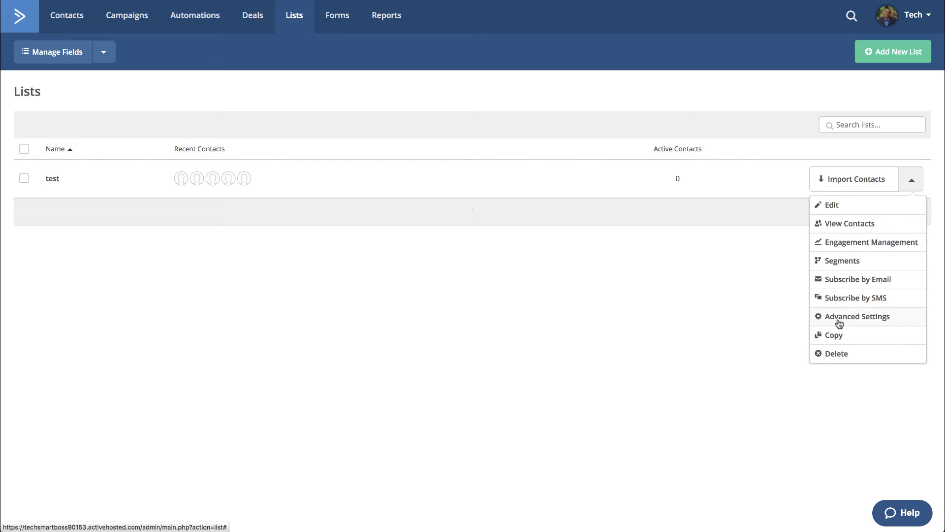
{"action": "left_click", "coordinate": [857, 317]}
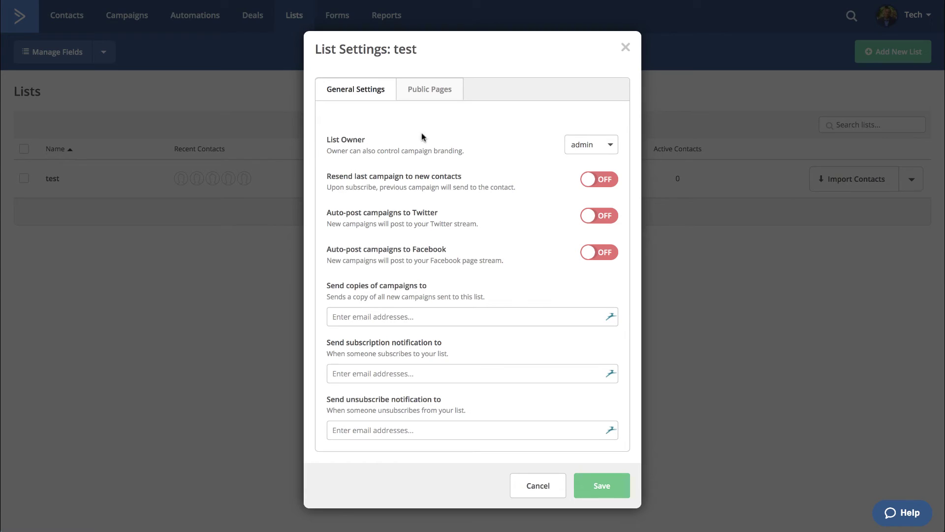
{"action": "left_click", "coordinate": [626, 49]}
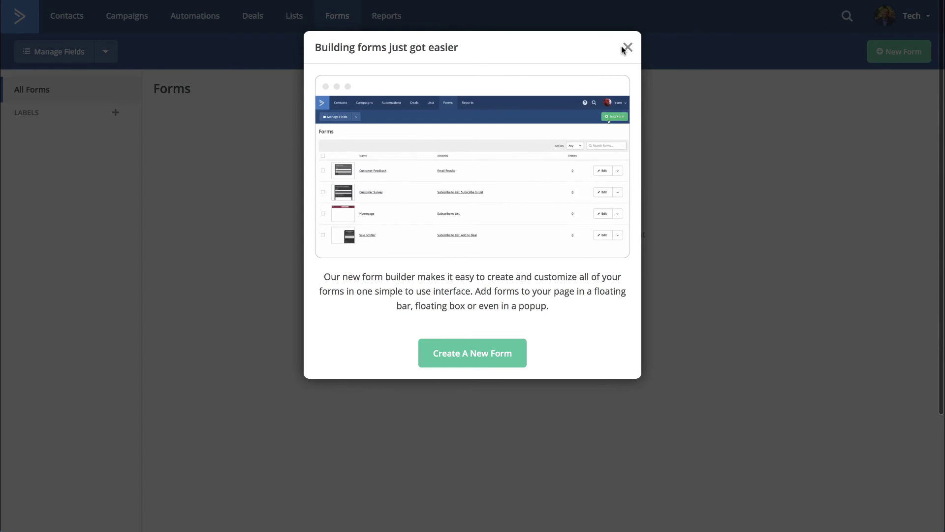
- Dismiss the Forms intro, abandon a new form without creating it, and go to Reports
{"action": "left_click", "coordinate": [628, 48]}
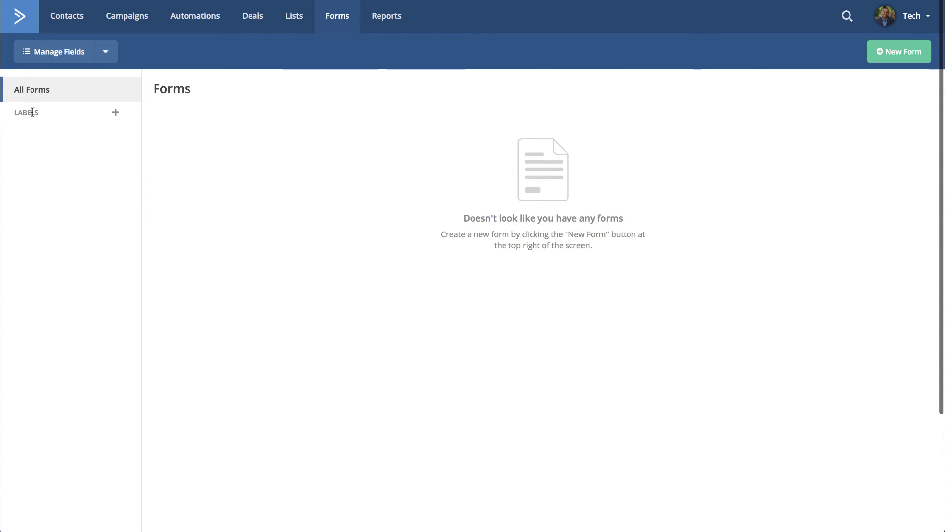
{"action": "left_click", "coordinate": [897, 52]}
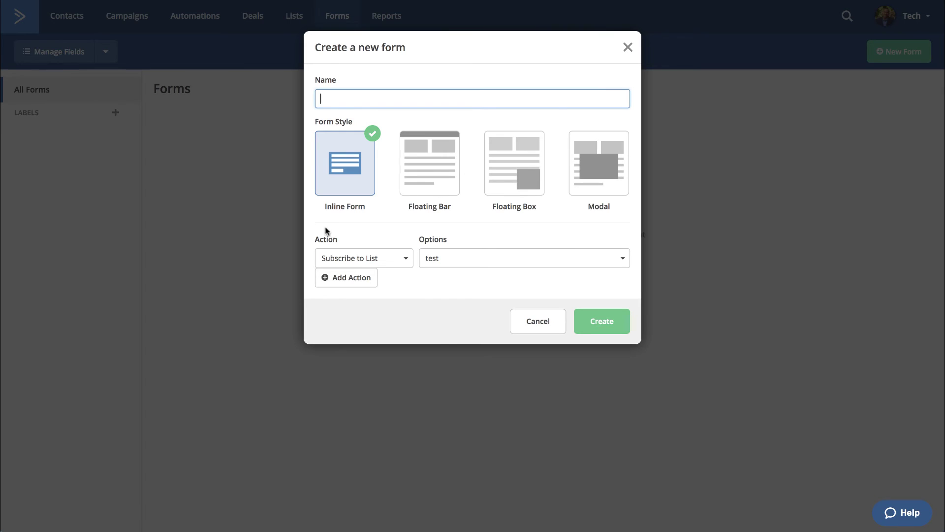
{"action": "left_click", "coordinate": [629, 49]}
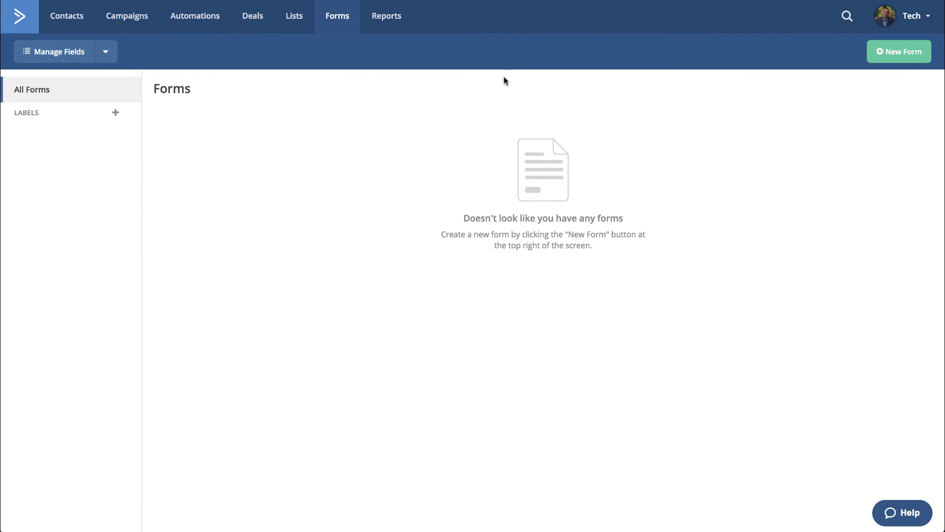
{"action": "left_click", "coordinate": [386, 23]}
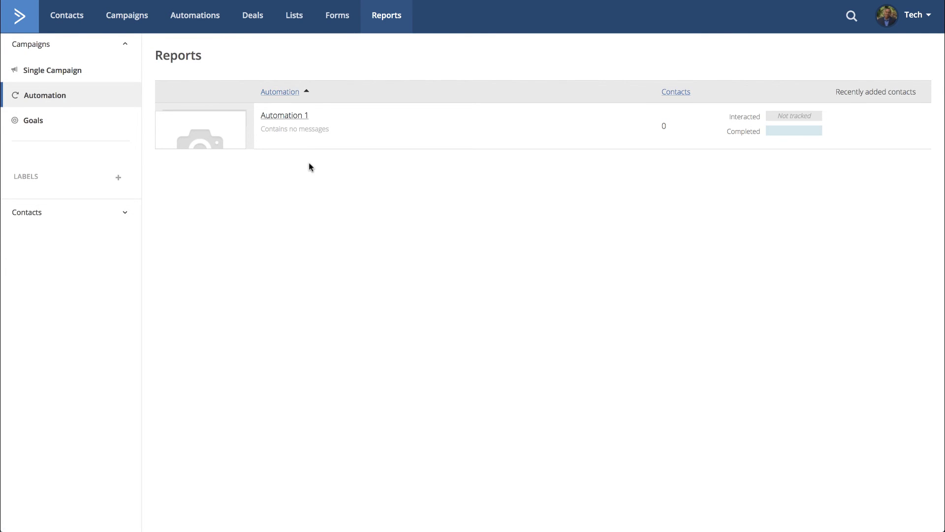
- Browse the Popular Apps and All Apps integration grids from the account menu, then return to the dashboard
{"action": "left_click", "coordinate": [927, 22]}
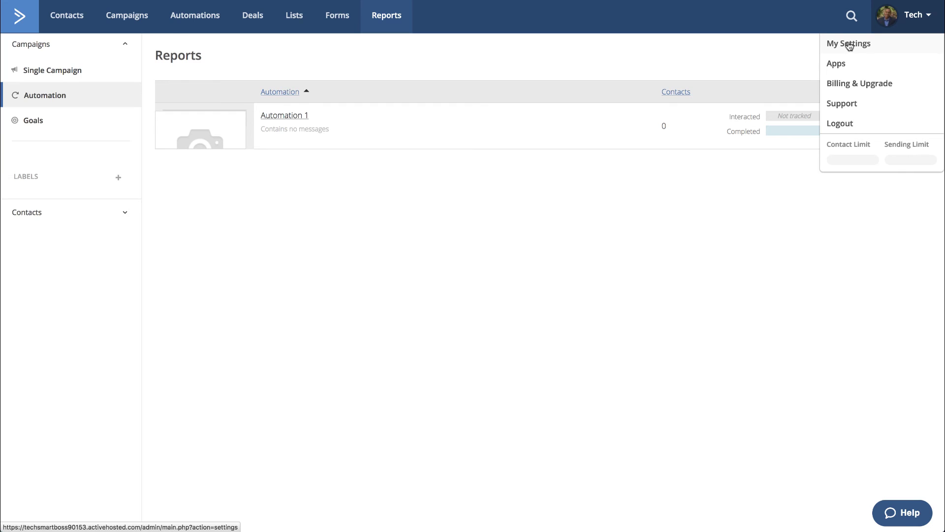
{"action": "left_click", "coordinate": [842, 67]}
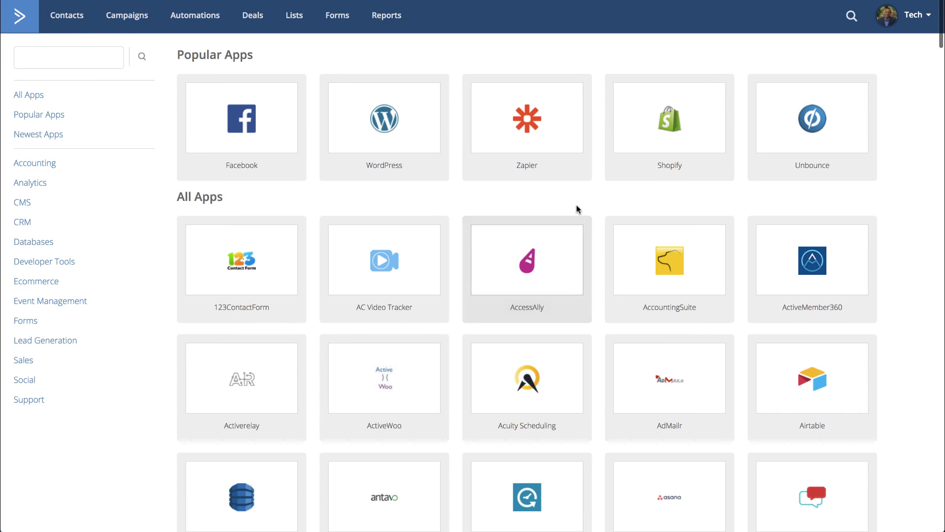
{"action": "scroll", "coordinate": [578, 212], "scroll_direction": "down", "scroll_amount": 10}
{"action": "scroll", "coordinate": [580, 214], "scroll_direction": "up", "scroll_amount": 10}
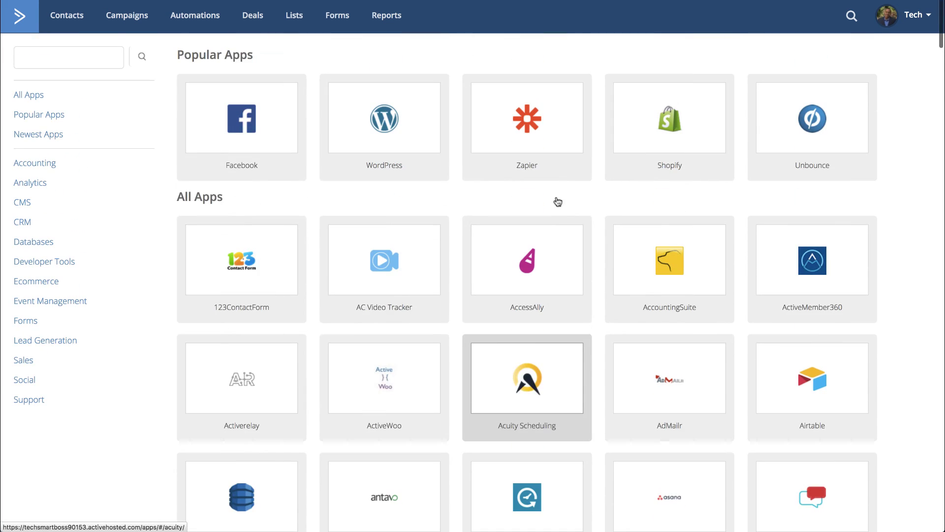
{"action": "left_click", "coordinate": [28, 24]}
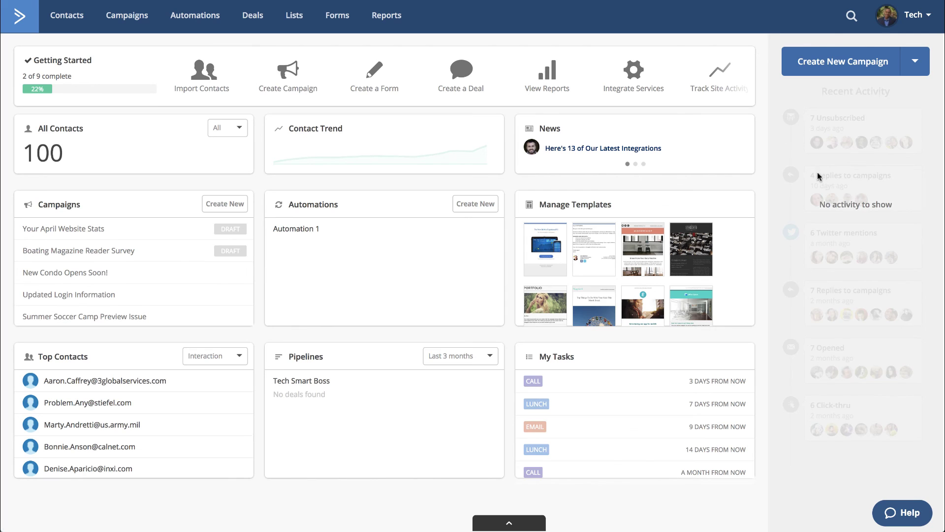
- Review the dashboard showing 100 contacts, Automation 1 and the Getting Started checklist at 2 of 9
{"action": "mouse_move", "coordinate": [690, 194]}
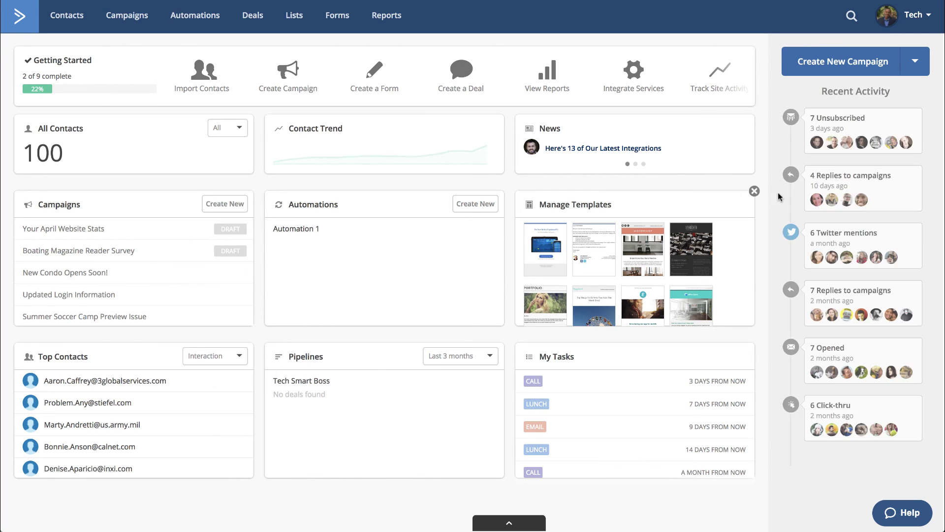